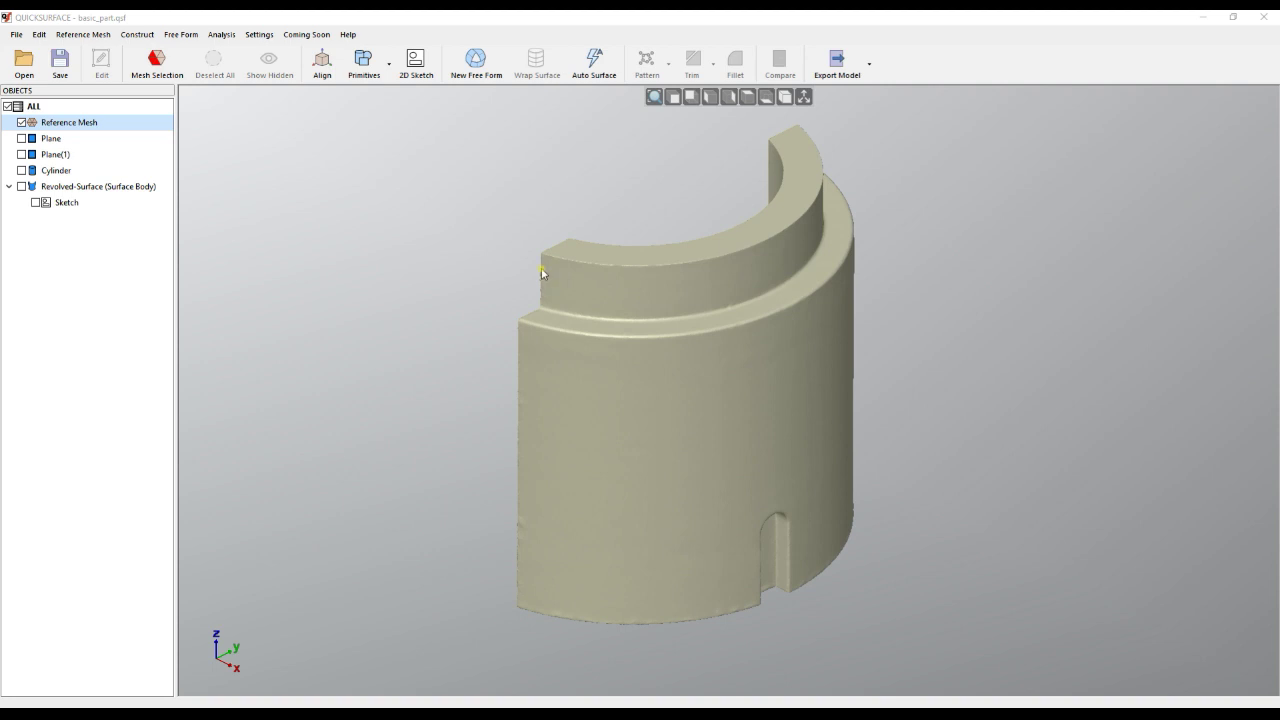
Step: Create a new sketch on the Bottom (OXY) plane at 0 mm offset for an extruded surface
left_click(412, 62)
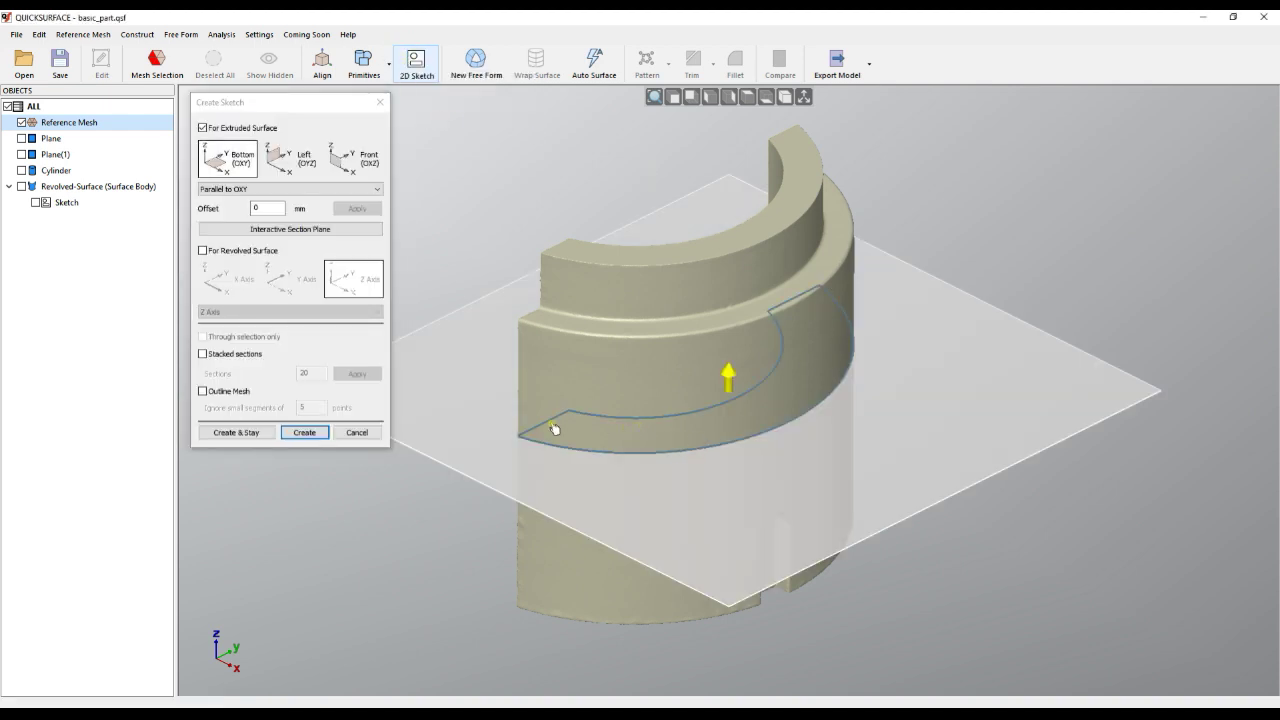
left_click(304, 433)
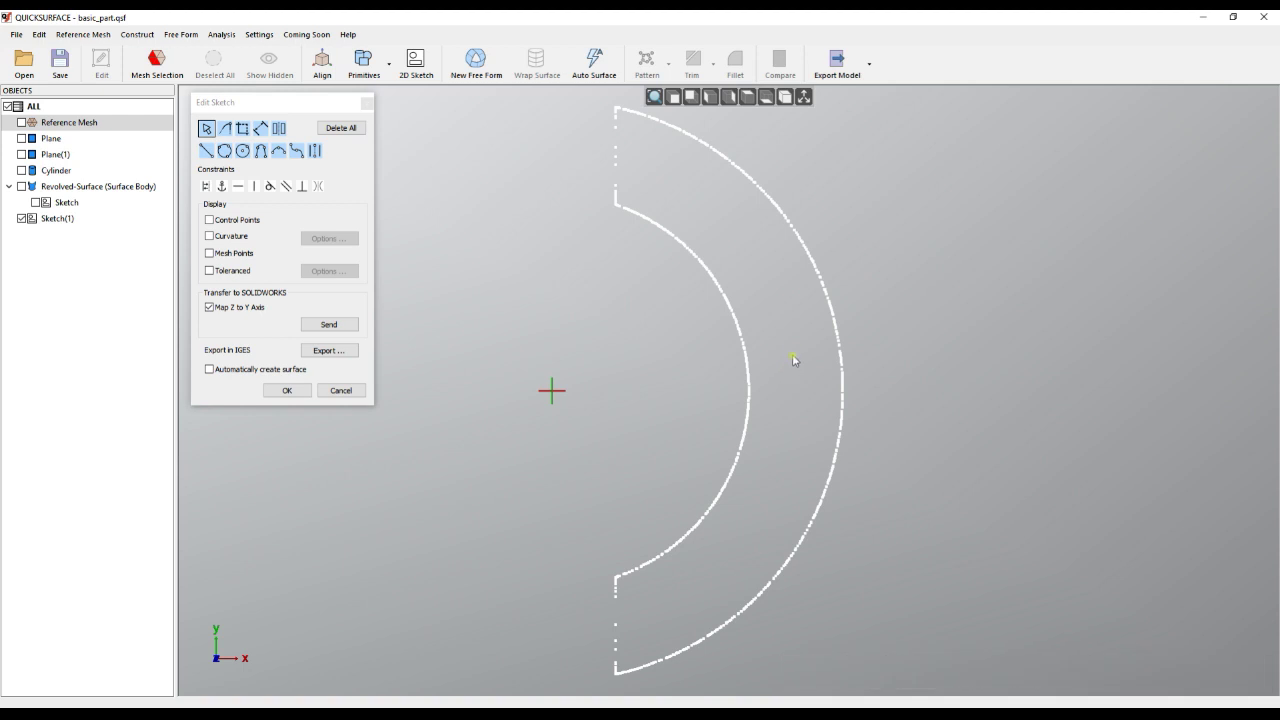
Step: Fit a curve to the inner arc's section points and convert it into a full circle
mouse_move(791, 352)
left_mouse_down("shift")
mouse_move(743, 264)
mouse_move(672, 212)
mouse_move(620, 207)
mouse_move(628, 565)
mouse_move(642, 588)
mouse_move(725, 545)
mouse_move(733, 553)
left_mouse_up("shift")
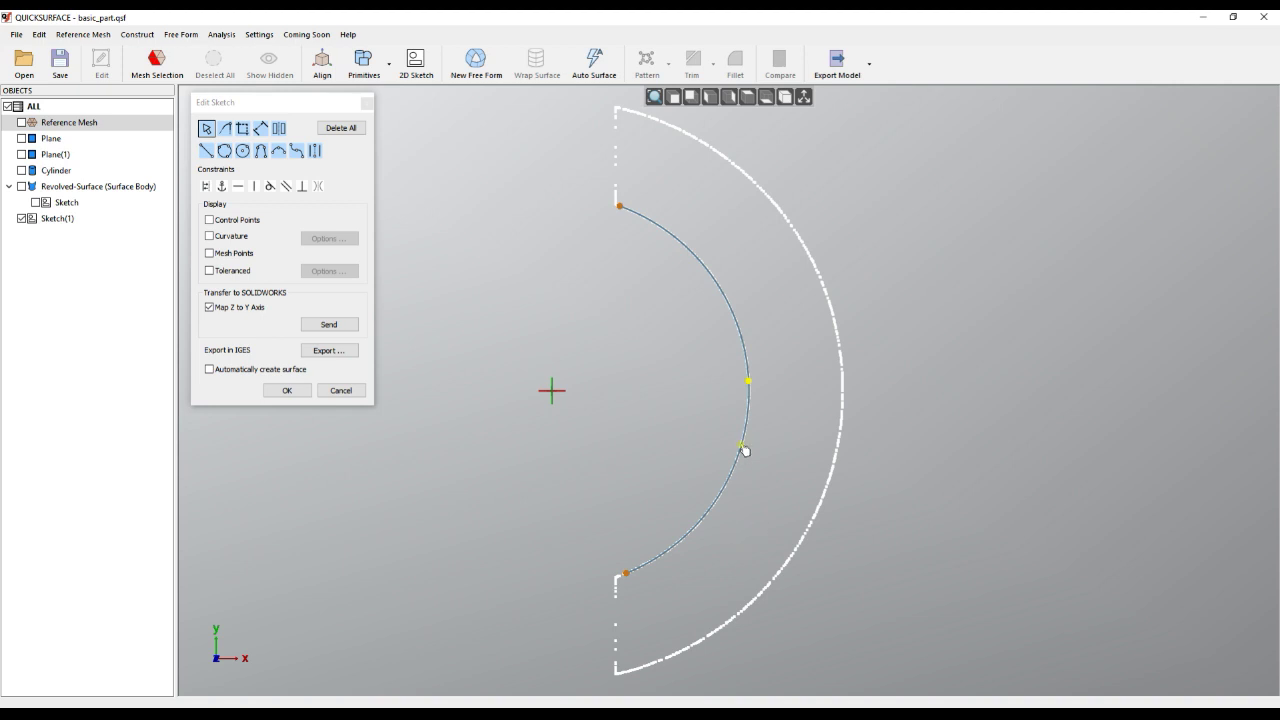
left_click(742, 340)
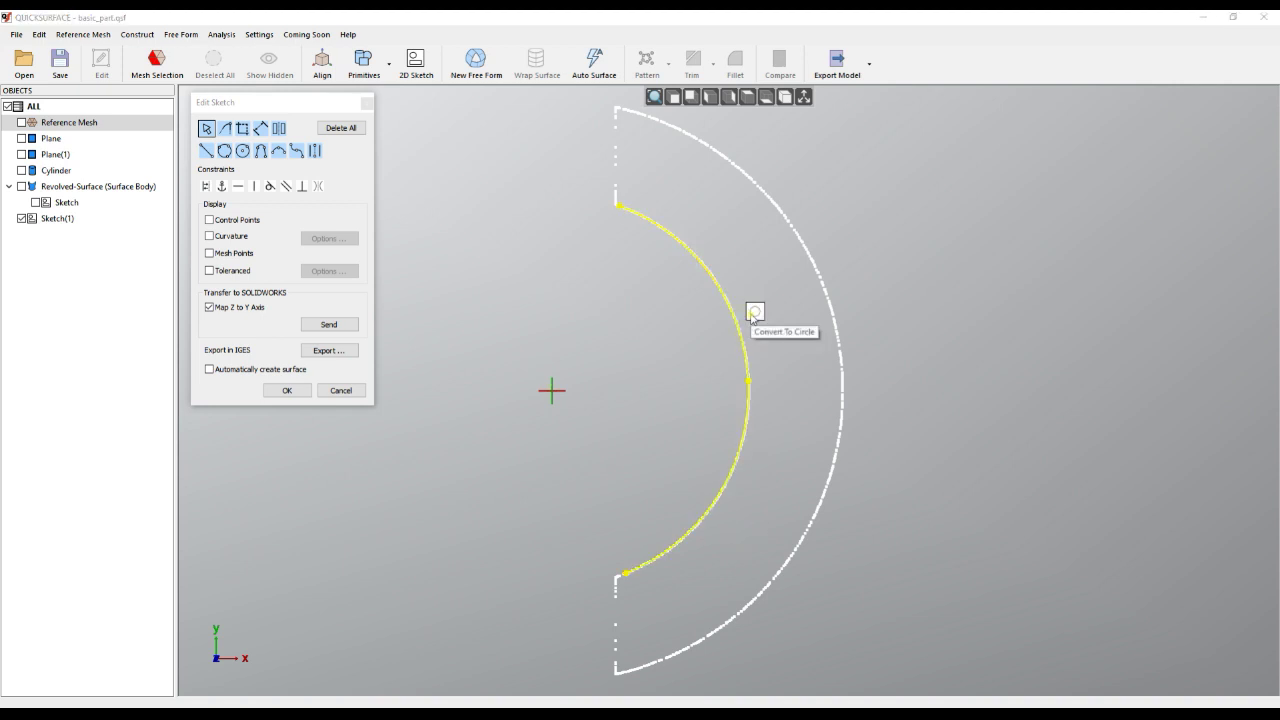
left_click(754, 313)
scroll(808, 380, "down", 3)
middle_click_drag(808, 380, 820, 414)
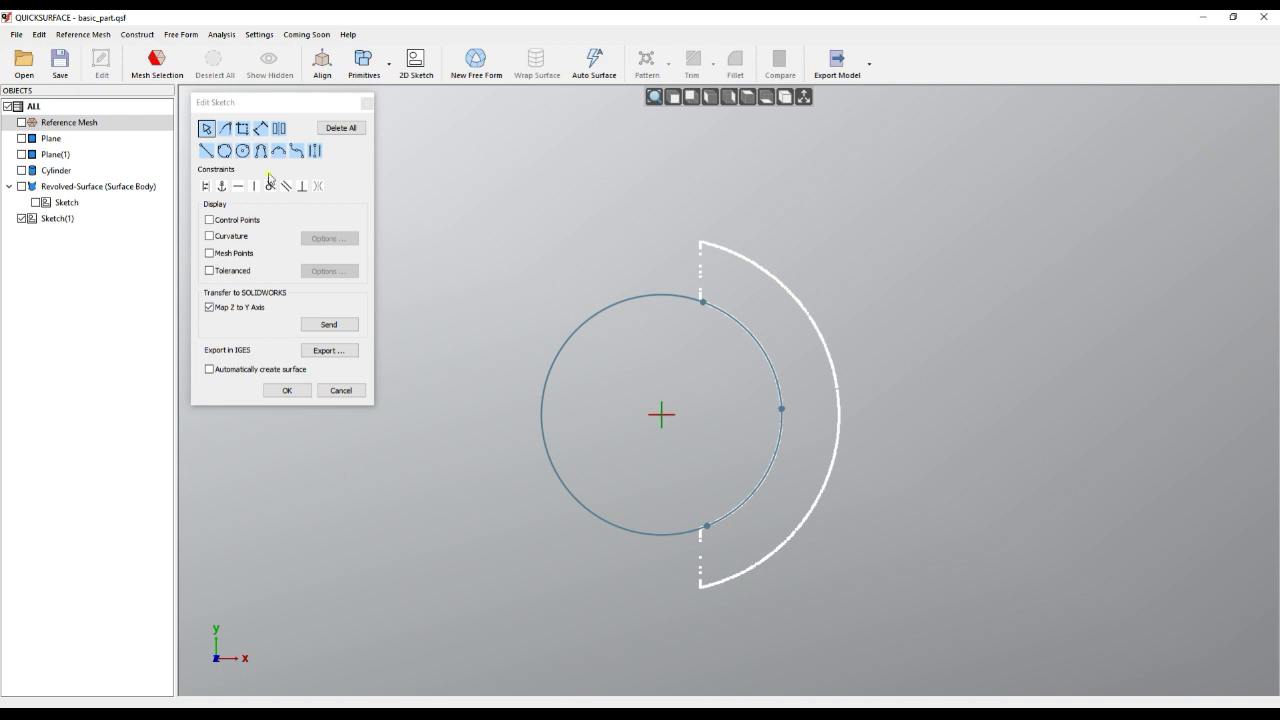
Step: Draw an origin-centred circle of radius about 99.37 along the outer arc points
left_click(245, 157)
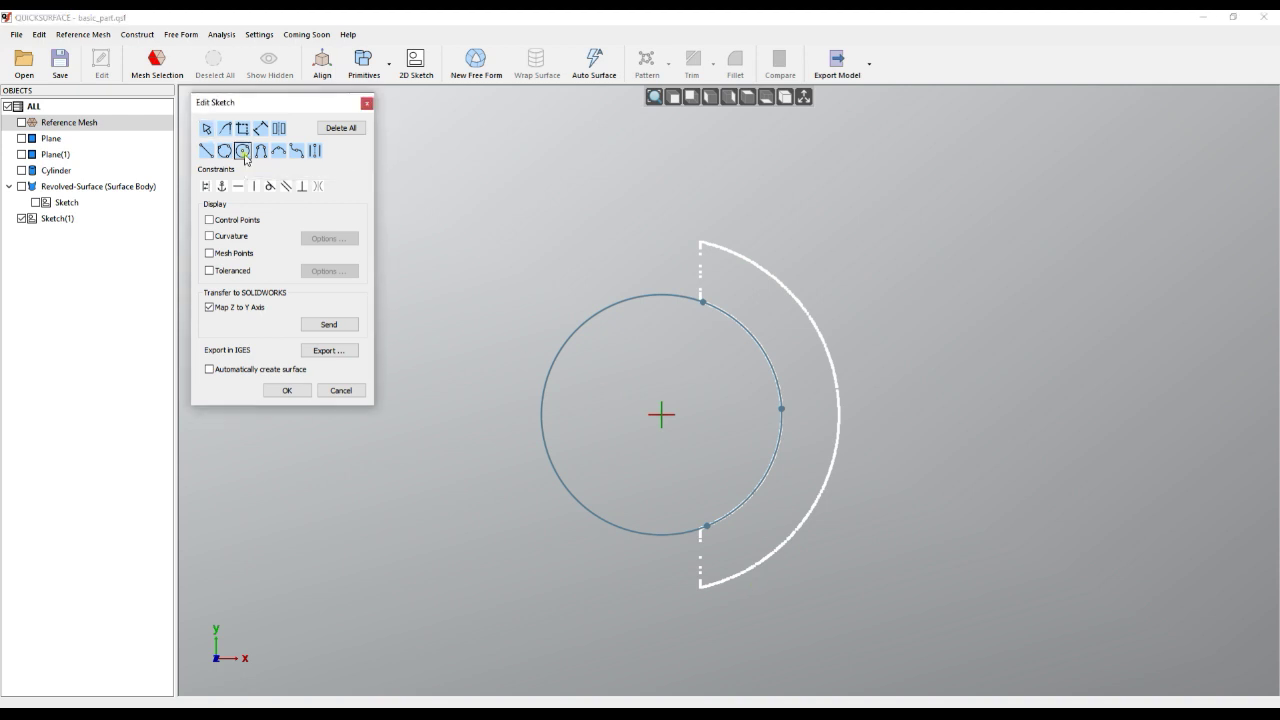
left_click(661, 414)
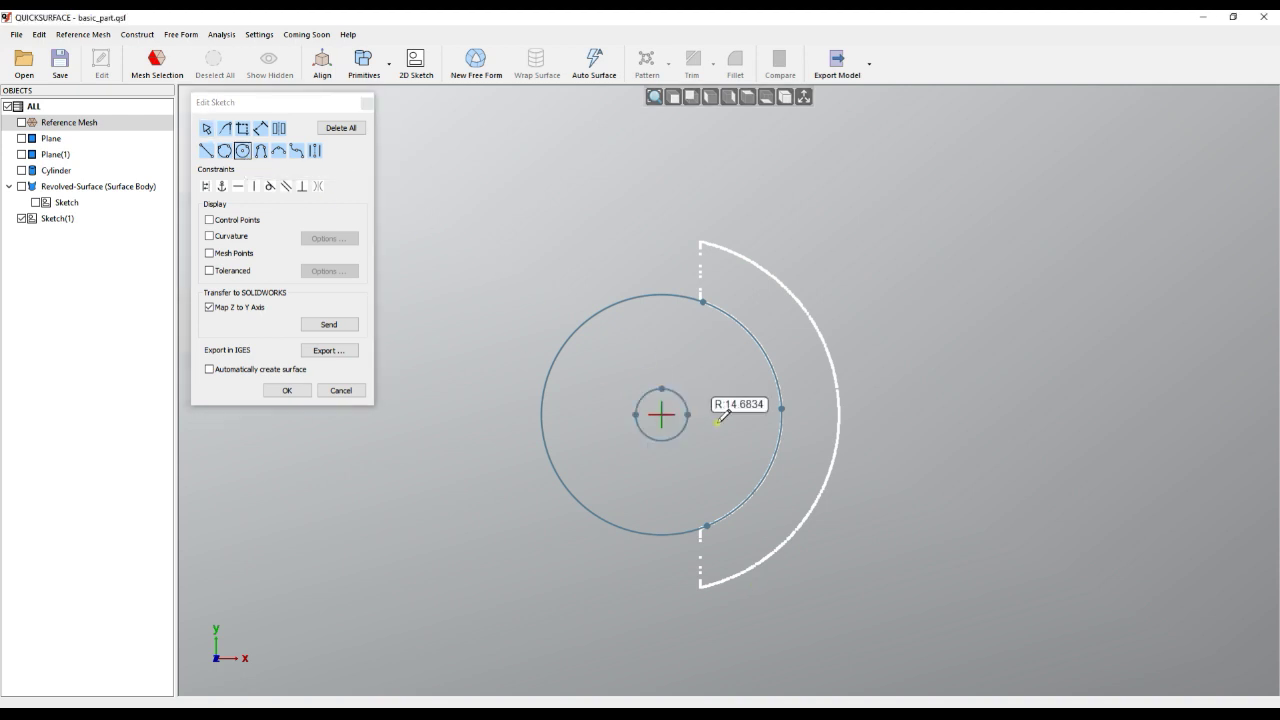
left_click(838, 450)
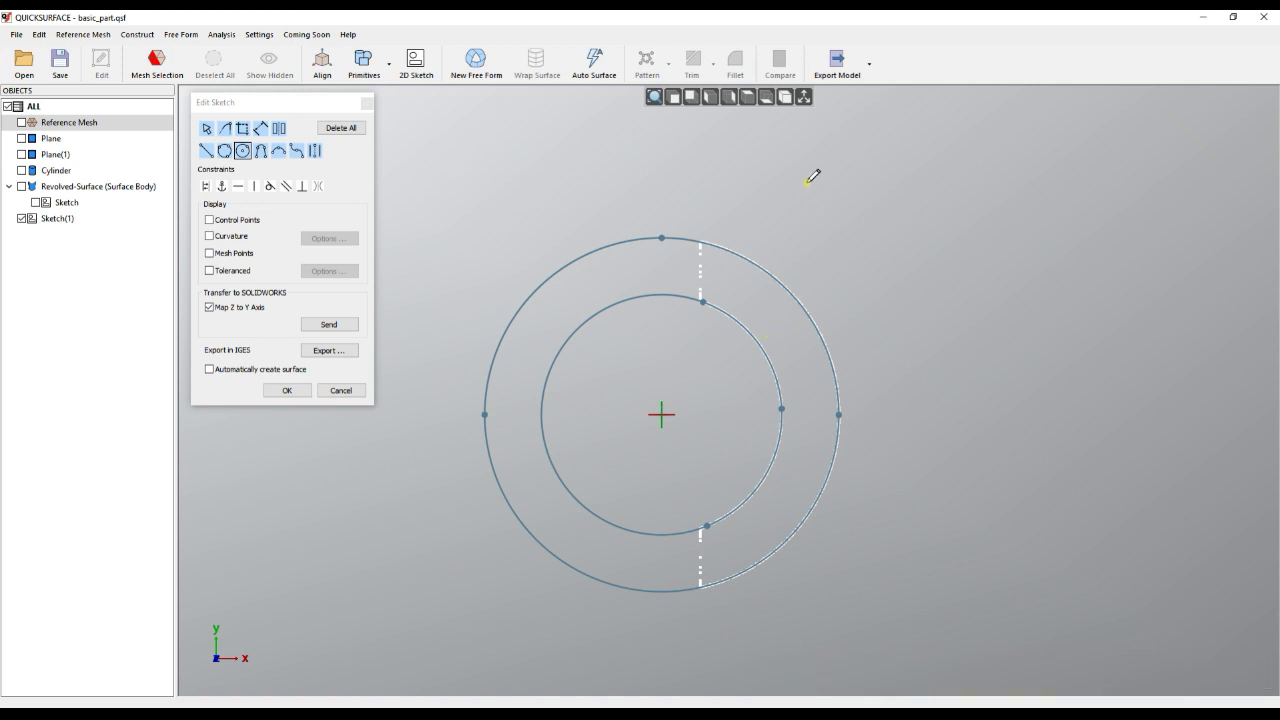
Step: Draw a vertical line from above the outer circle to below both circles
left_click(206, 150)
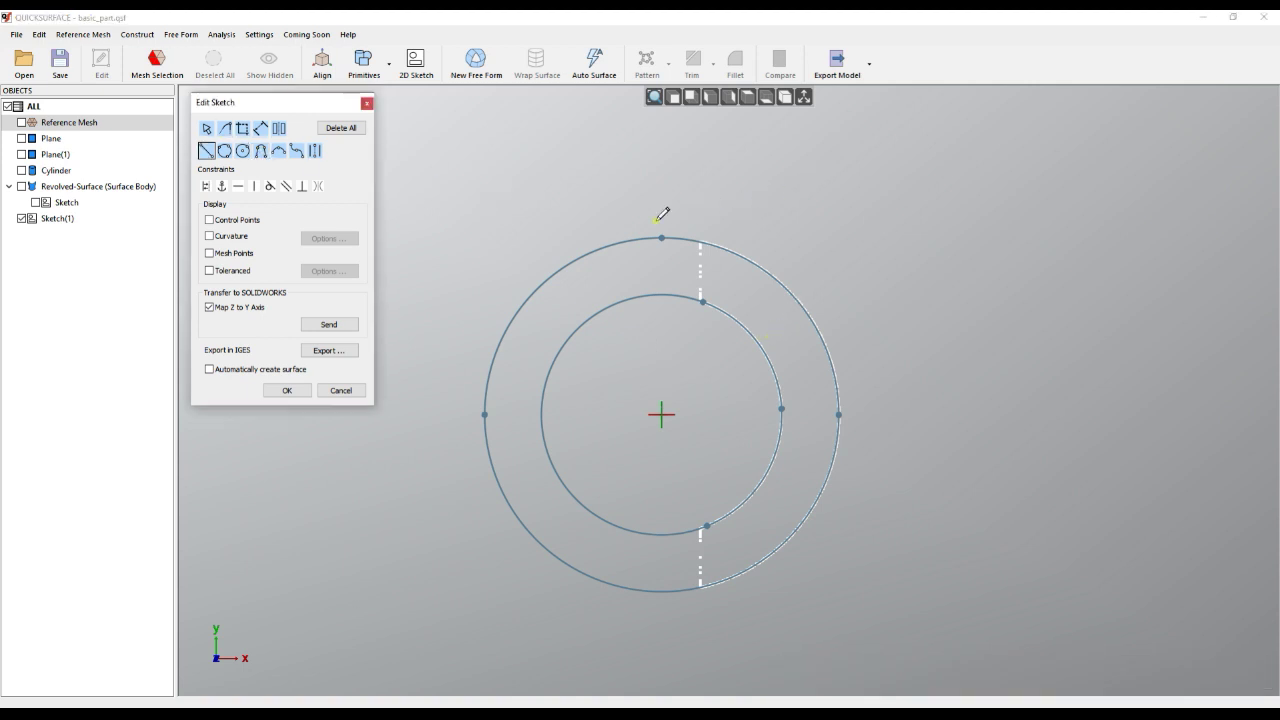
left_click(699, 205)
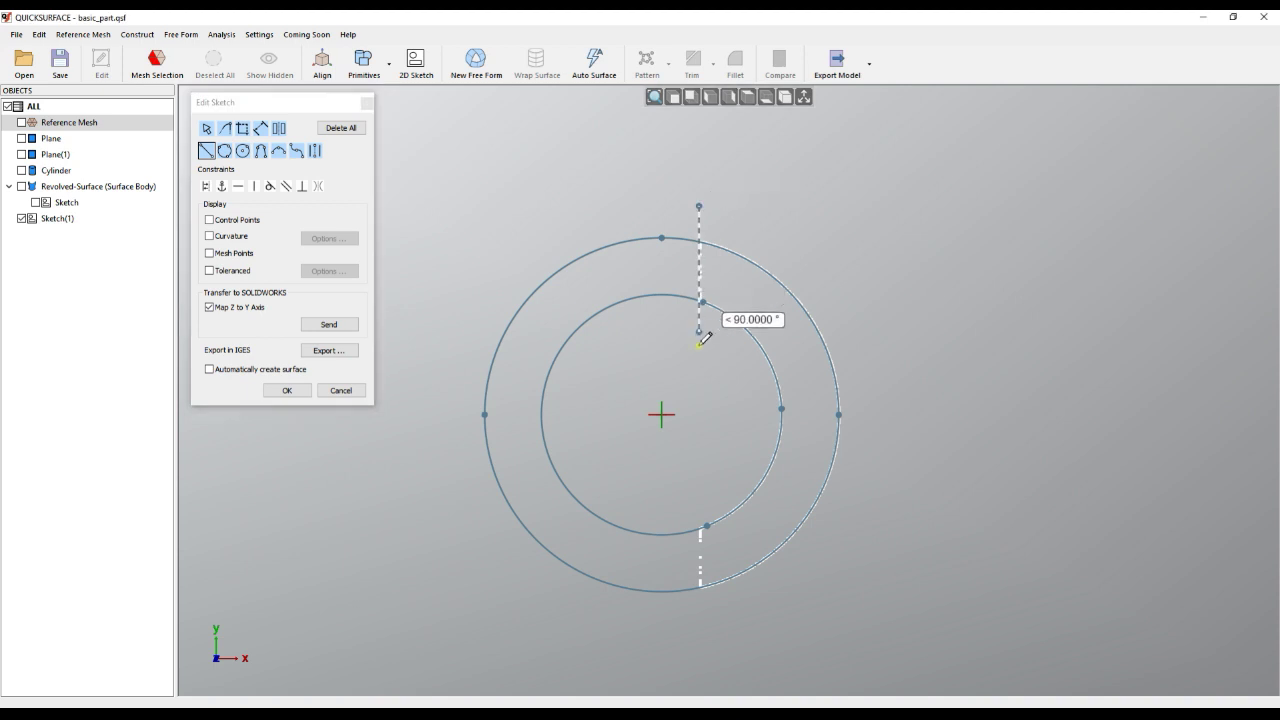
left_click(699, 660)
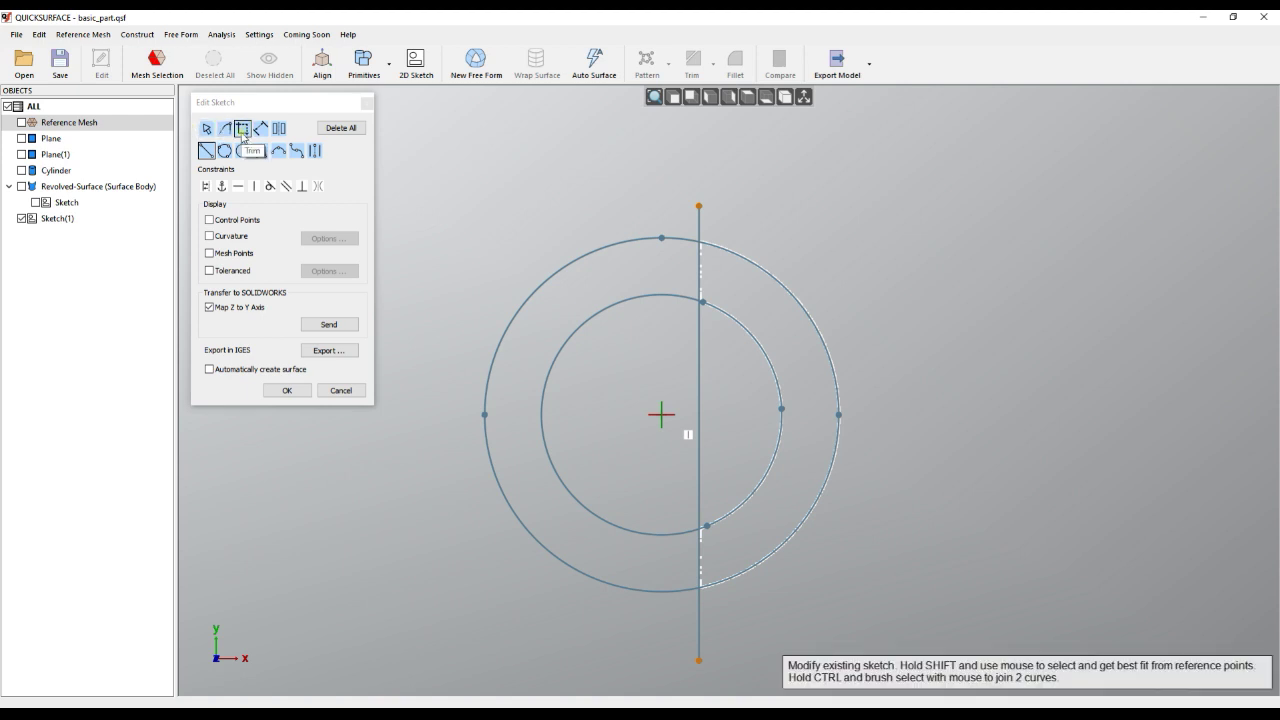
Step: Trim away the left halves of both circles
right_click(818, 198)
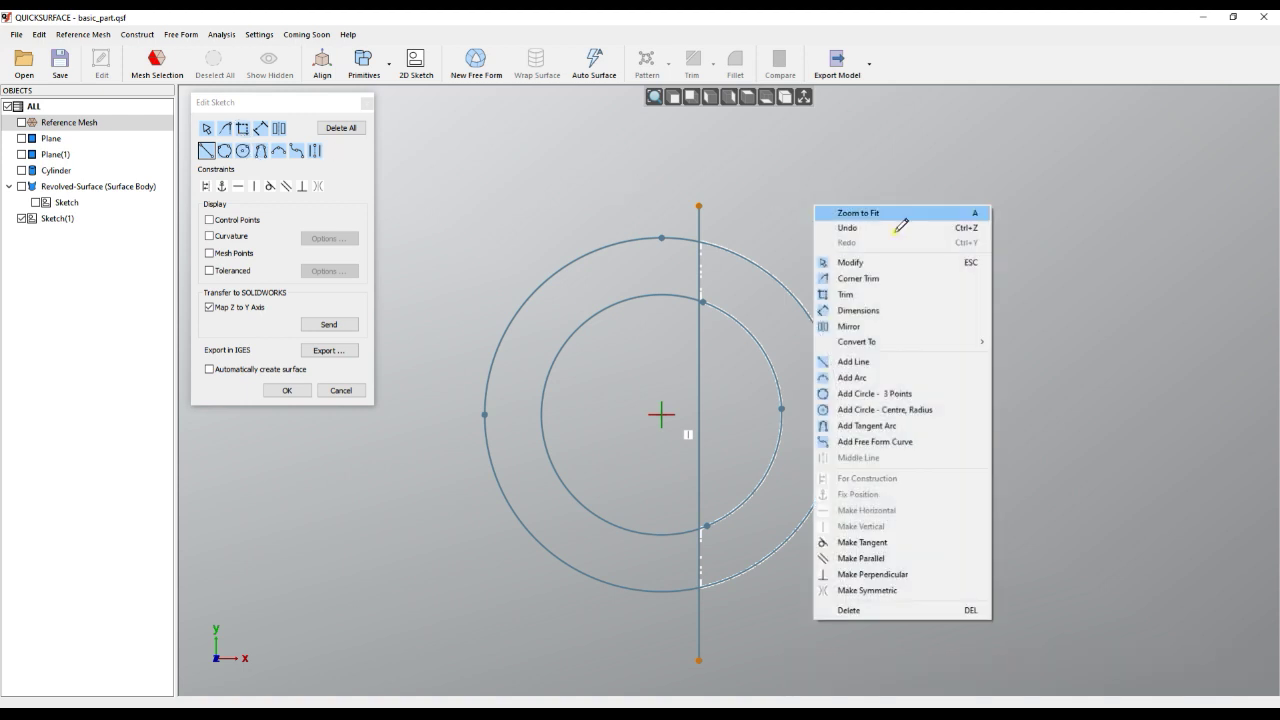
left_click(850, 293)
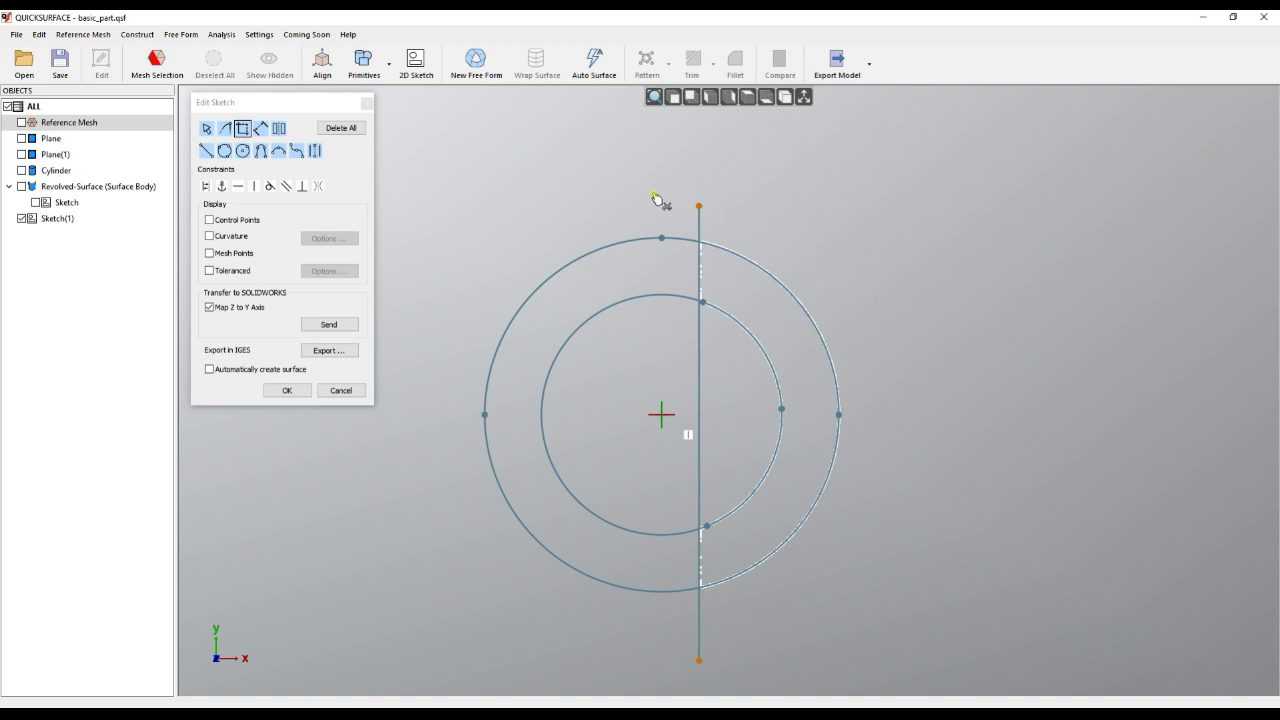
mouse_move(651, 197)
left_mouse_down()
mouse_move(638, 232)
mouse_move(643, 216)
left_mouse_up()
mouse_move(636, 164)
left_mouse_down()
mouse_move(572, 187)
mouse_move(566, 206)
mouse_move(531, 221)
mouse_move(534, 237)
left_mouse_up()
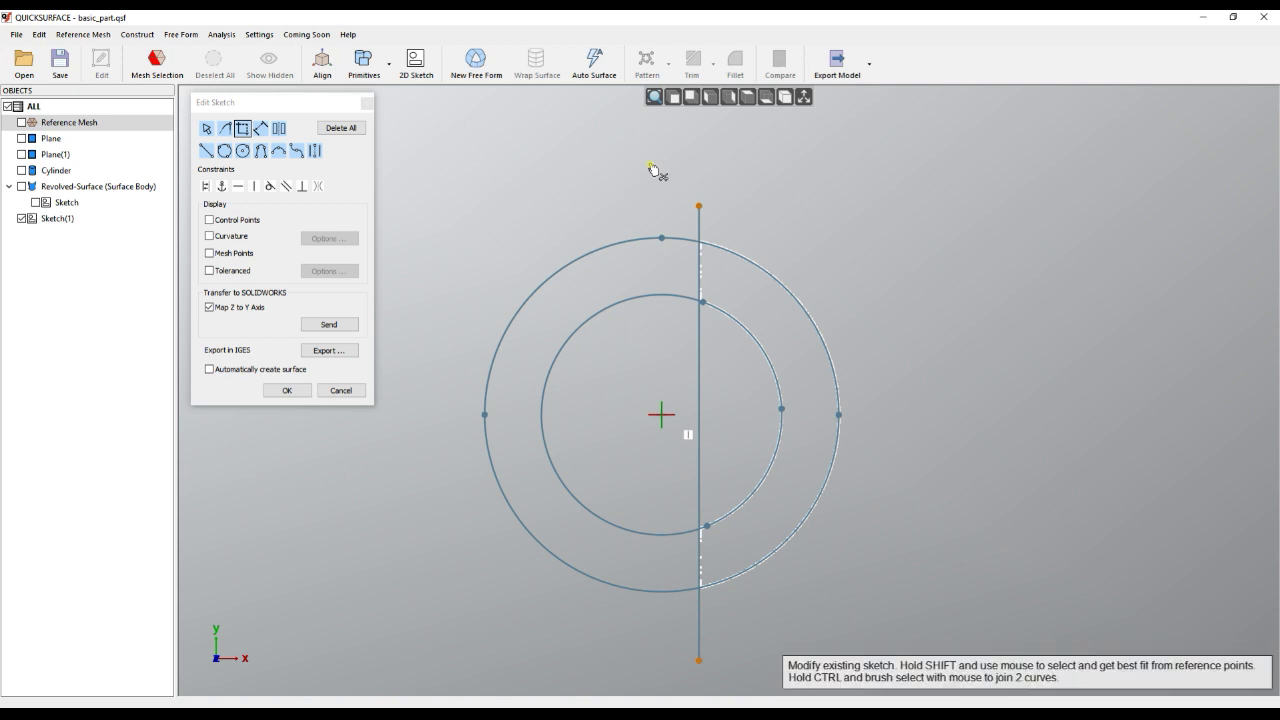
mouse_move(650, 166)
left_mouse_down()
mouse_move(626, 313)
mouse_move(681, 226)
mouse_move(709, 214)
mouse_move(650, 253)
mouse_move(630, 303)
mouse_move(644, 352)
left_mouse_up()
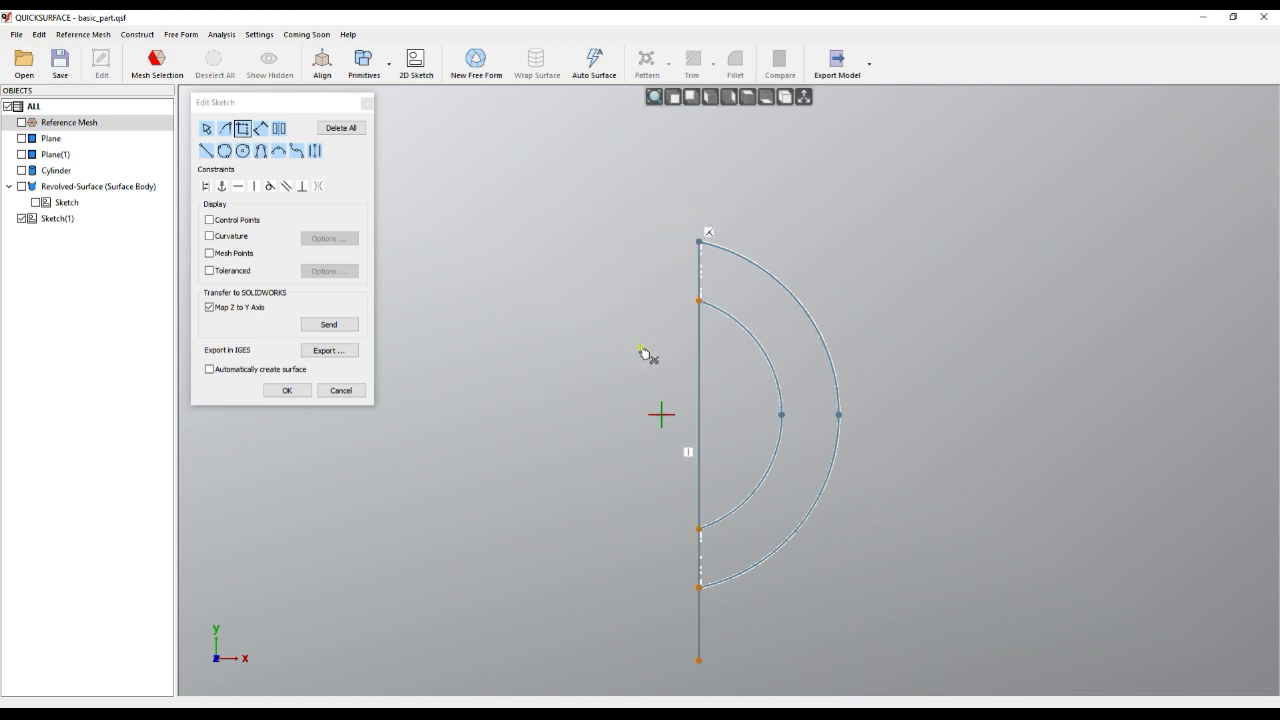
Step: Trim the line's stub below the outer arc, then undo that trim
scroll(718, 672, "up", 2)
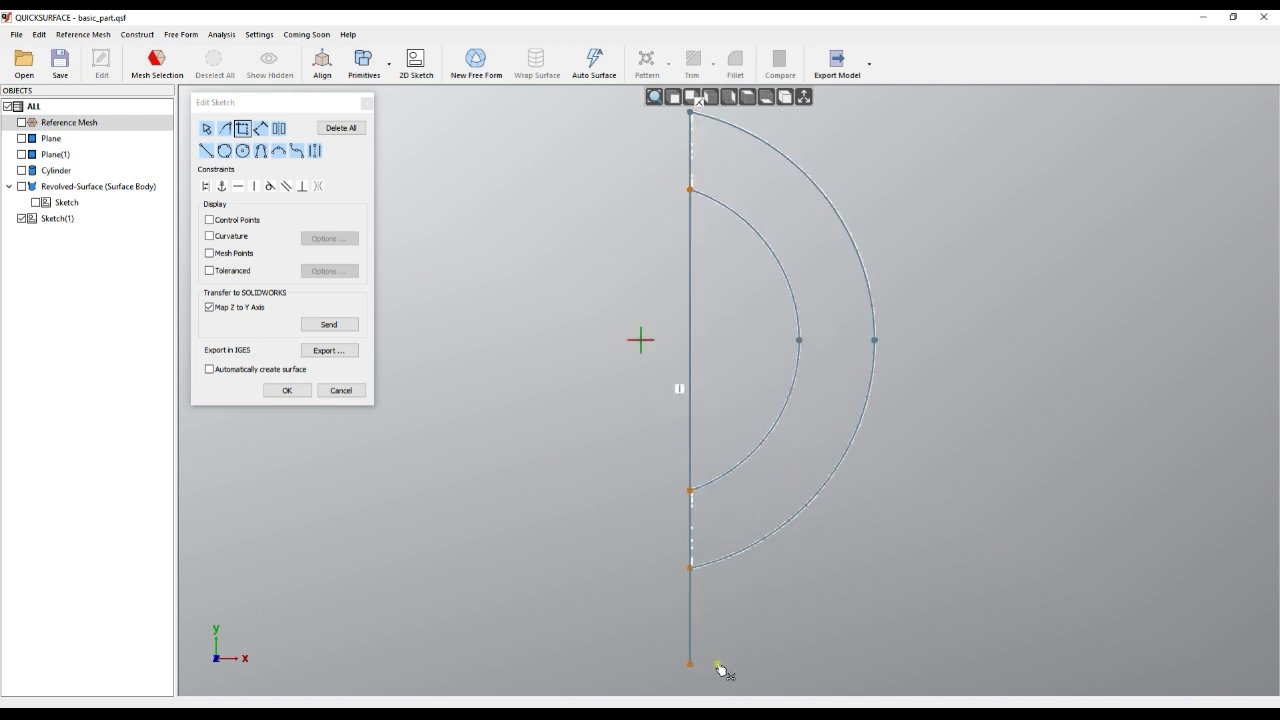
scroll(719, 668, "up", 2)
left_click_drag(738, 601, 661, 605)
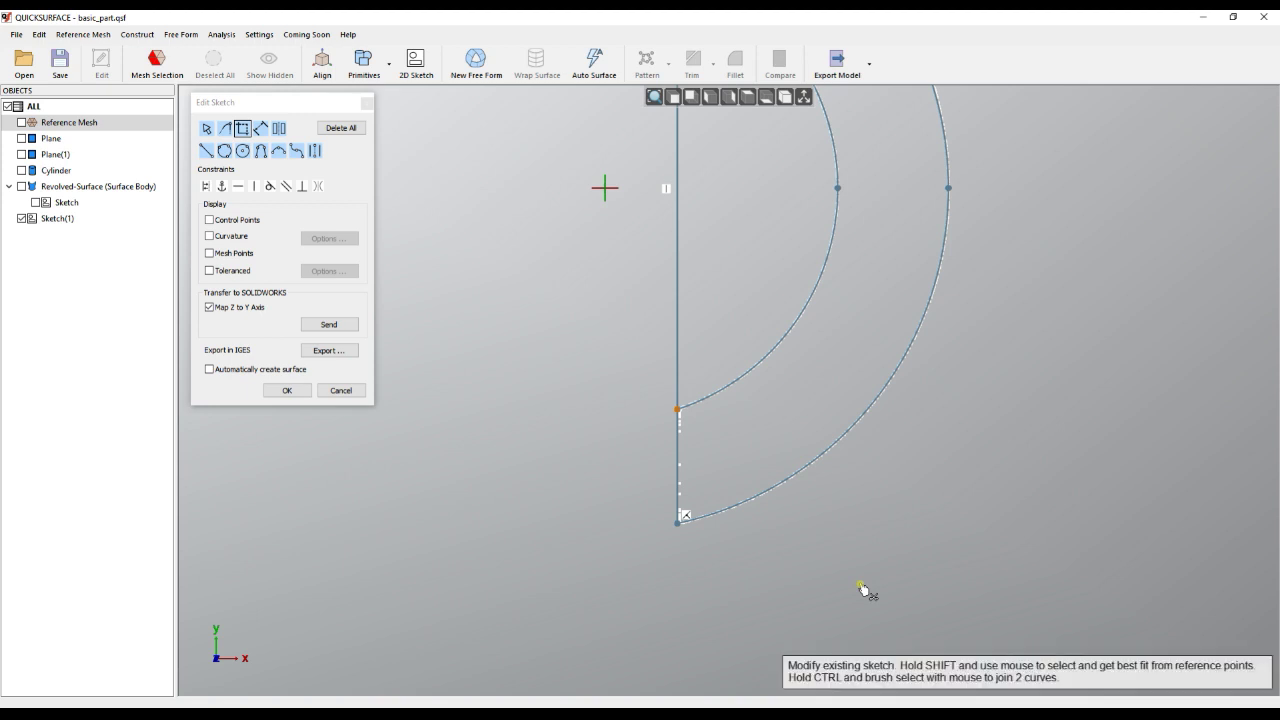
key("ctrl+z")
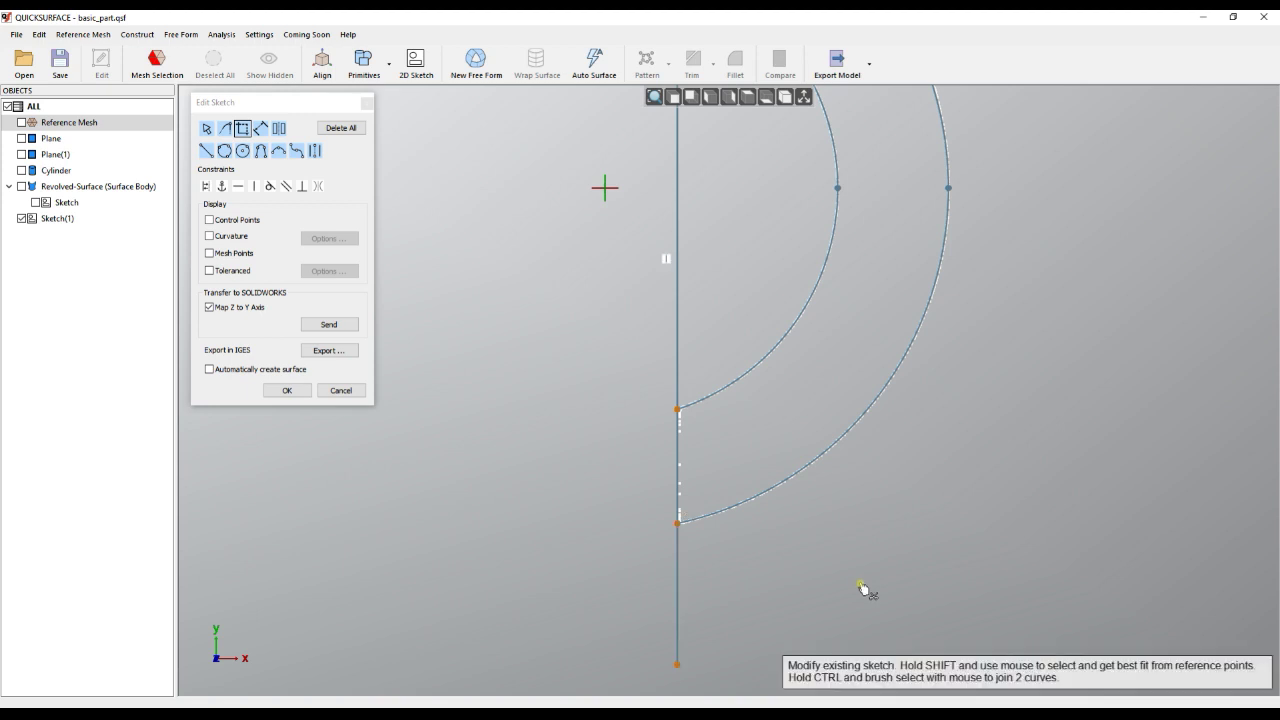
Step: Zoom to fit and undo the earlier trims to restore both full circles
right_click(581, 483)
left_click(620, 69)
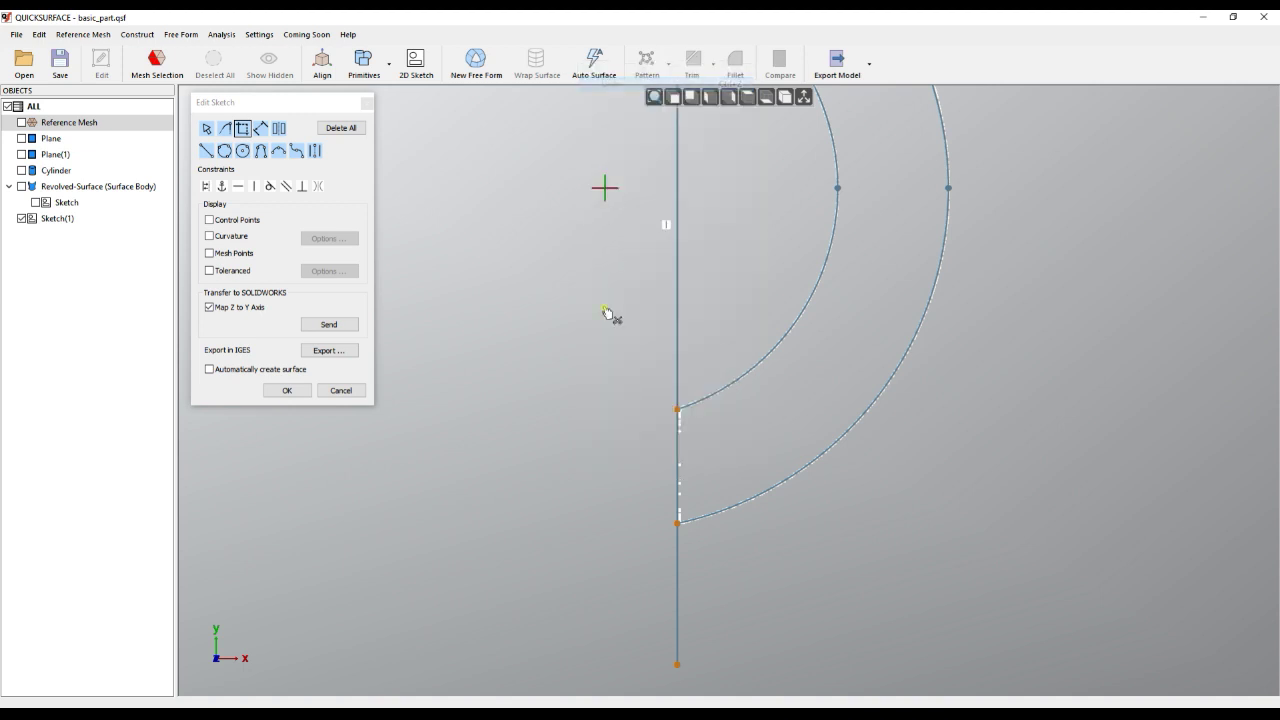
right_click(594, 346)
left_click(643, 486)
left_click(598, 323)
right_click(565, 306)
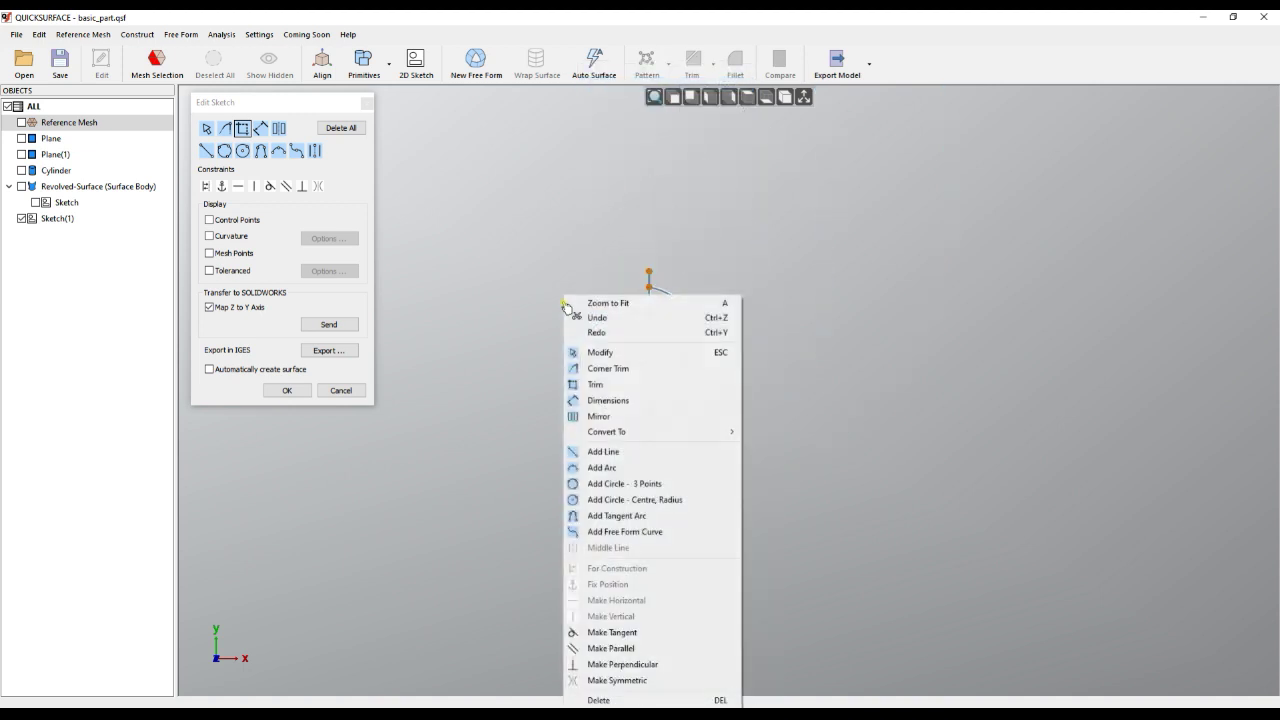
left_click(617, 331)
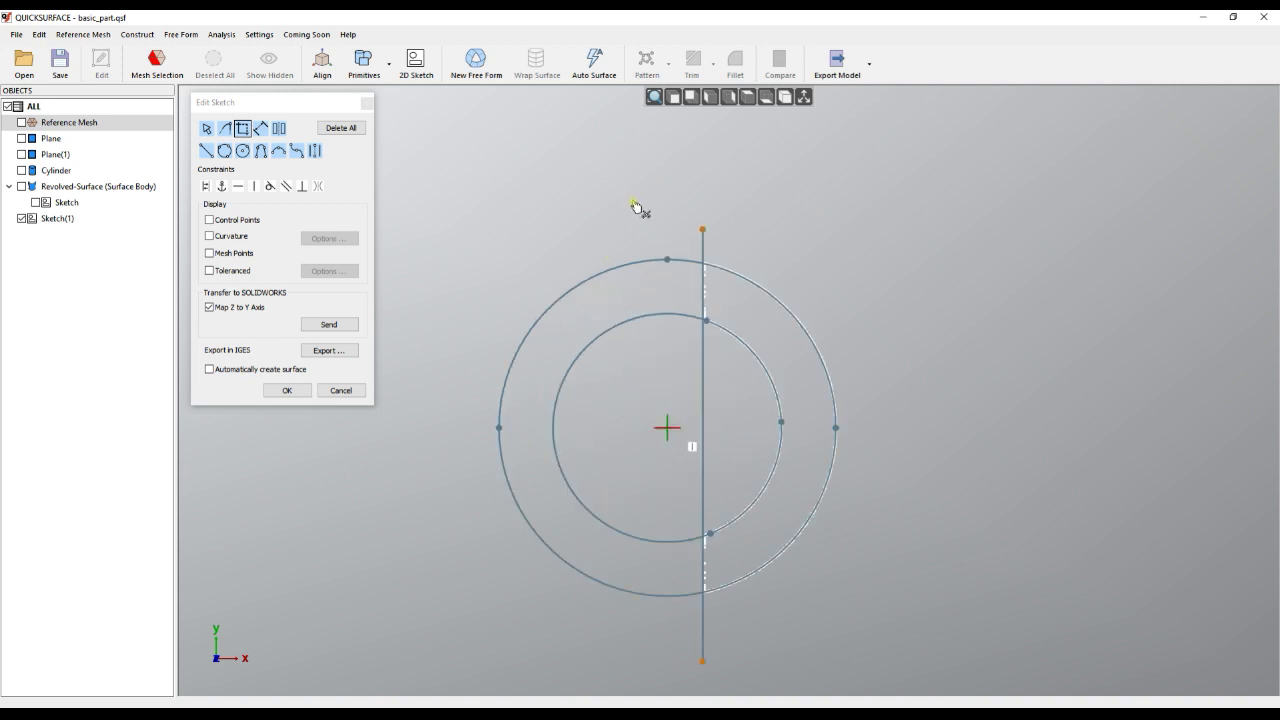
Step: Trim the circles' left halves and the line stubs outside the arcs
mouse_move(632, 204)
left_mouse_down()
mouse_move(617, 360)
mouse_move(700, 383)
mouse_move(680, 255)
mouse_move(720, 246)
mouse_move(740, 280)
left_mouse_up()
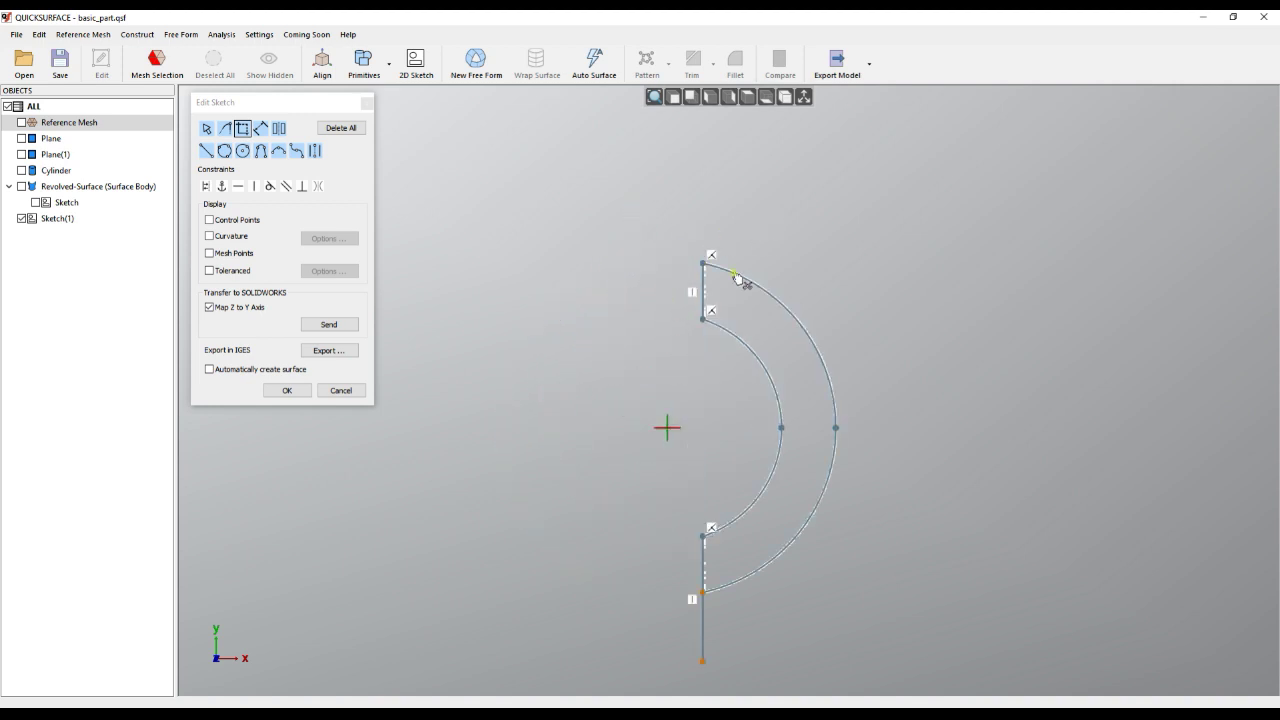
left_click_drag(786, 646, 620, 646)
scroll(697, 455, "up", 3)
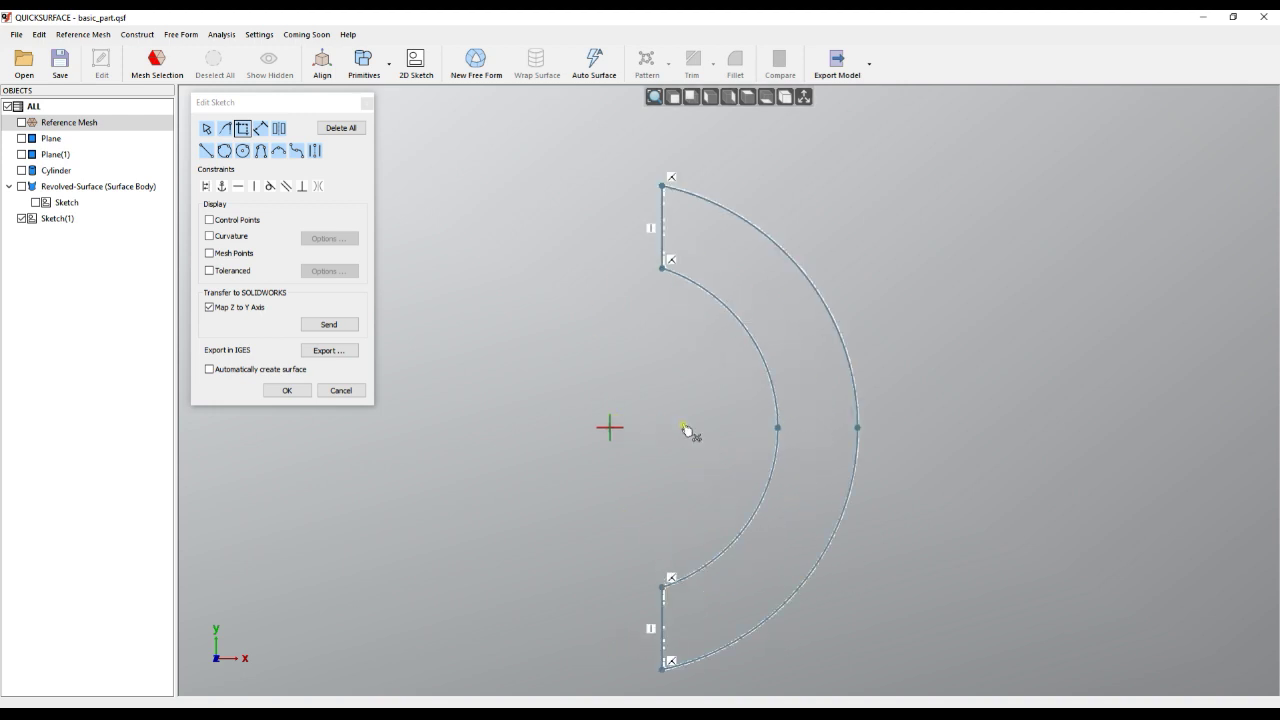
scroll(695, 408, "down", 3)
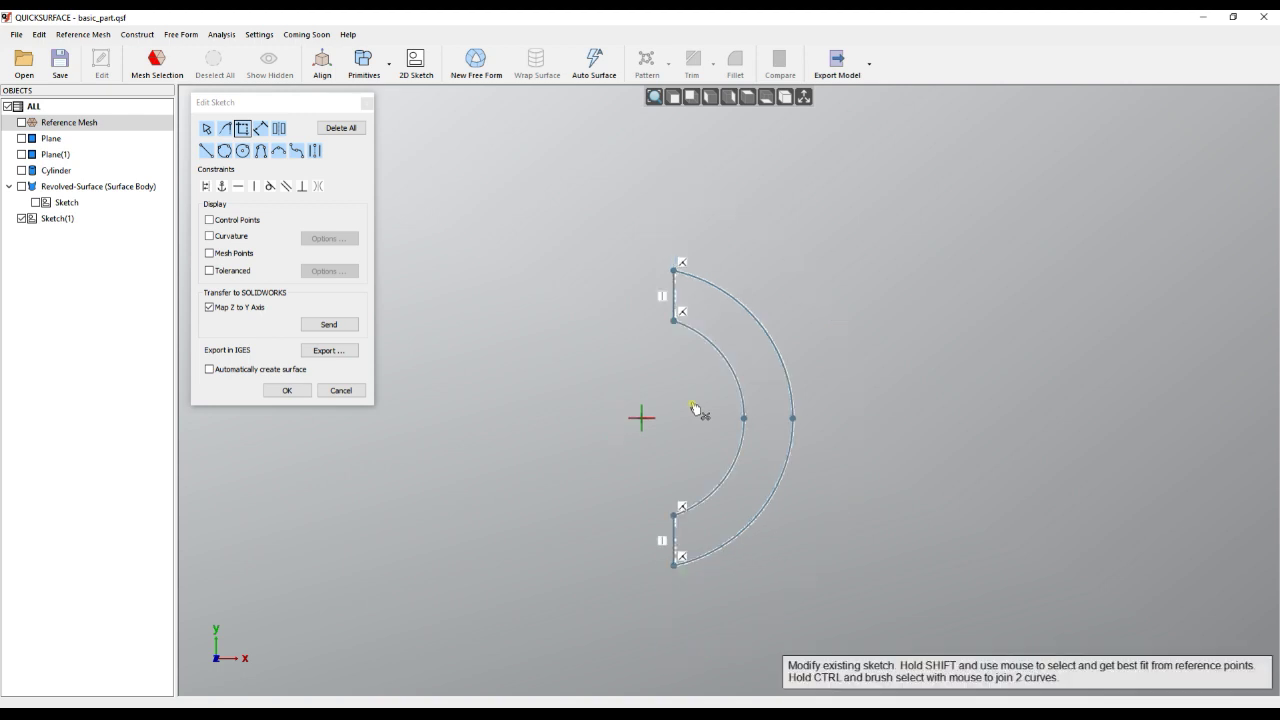
Step: Add two origin-centred circles, one matching the inner arc and a larger one around it
left_click(211, 134)
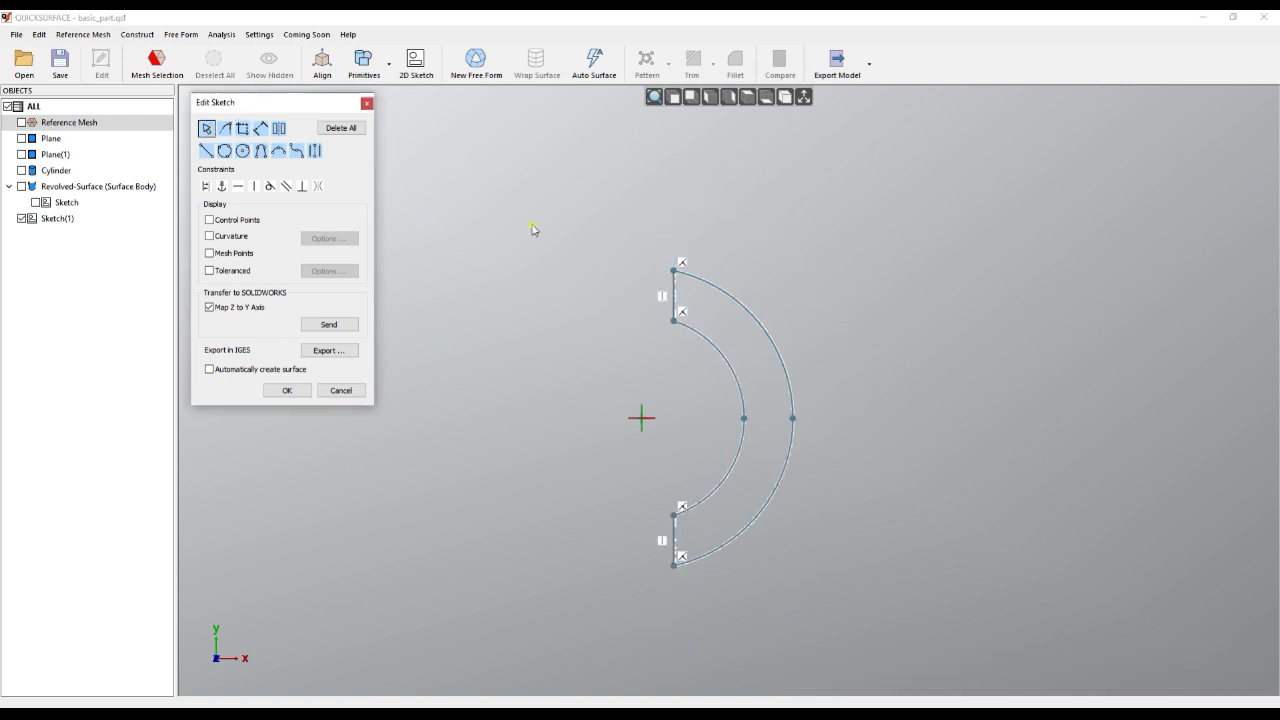
left_click_drag(866, 236, 589, 646)
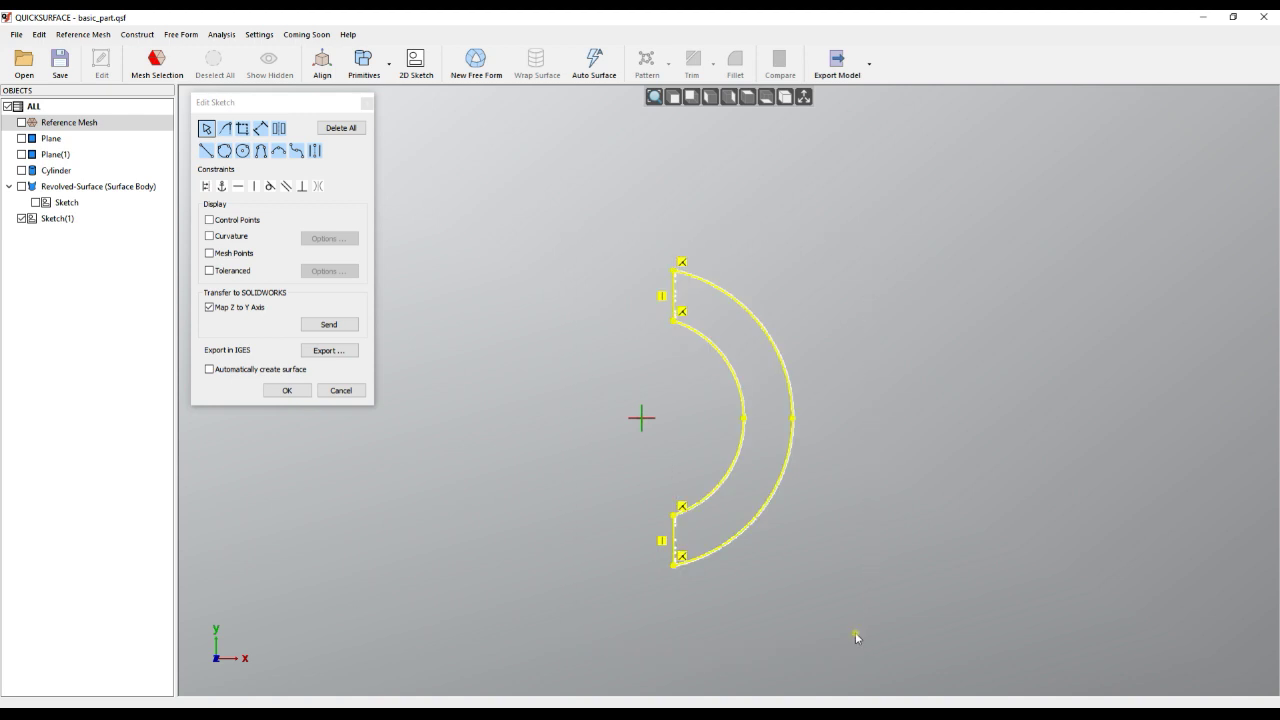
left_click(855, 632)
right_click(668, 493)
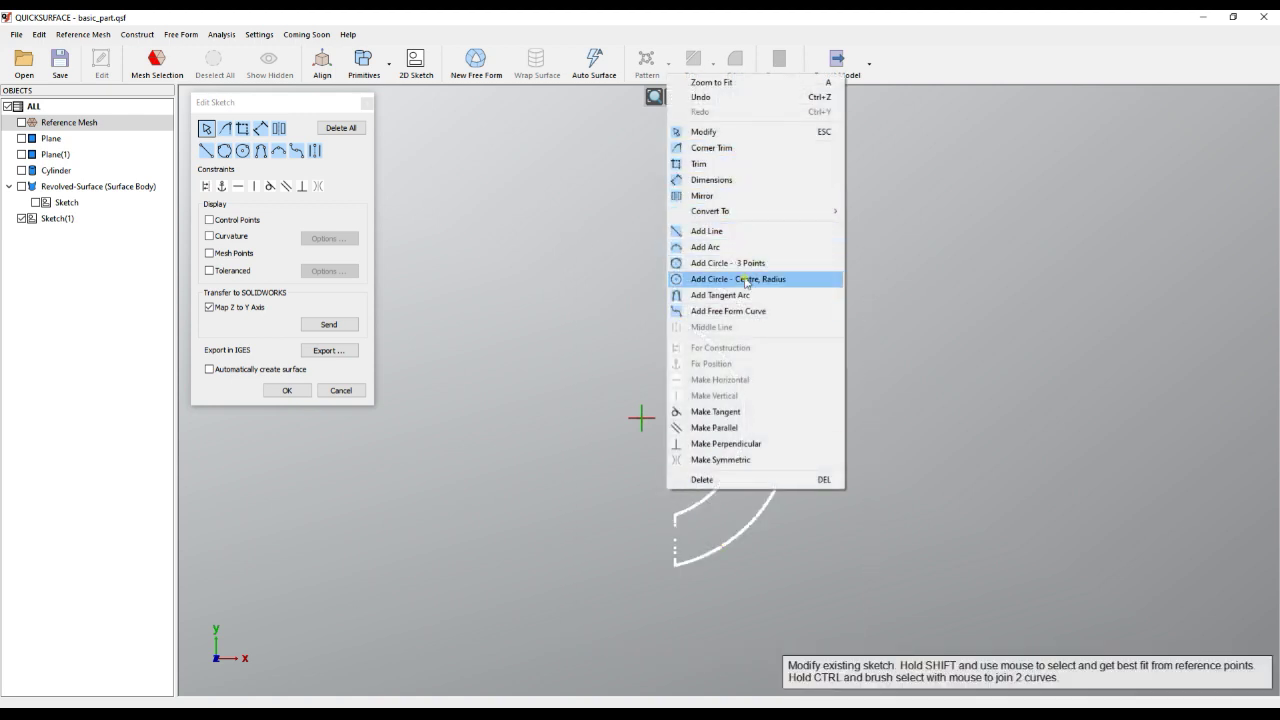
left_click(740, 279)
left_click(641, 417)
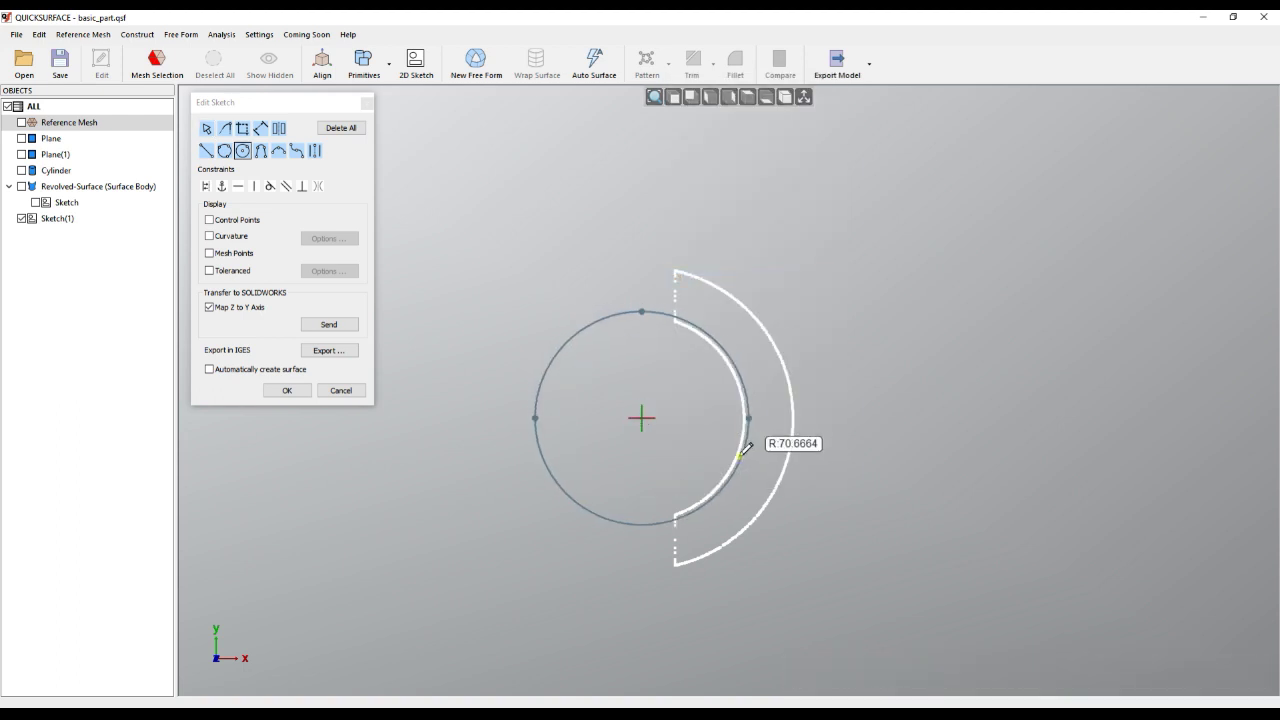
left_click(742, 443)
left_click(642, 416)
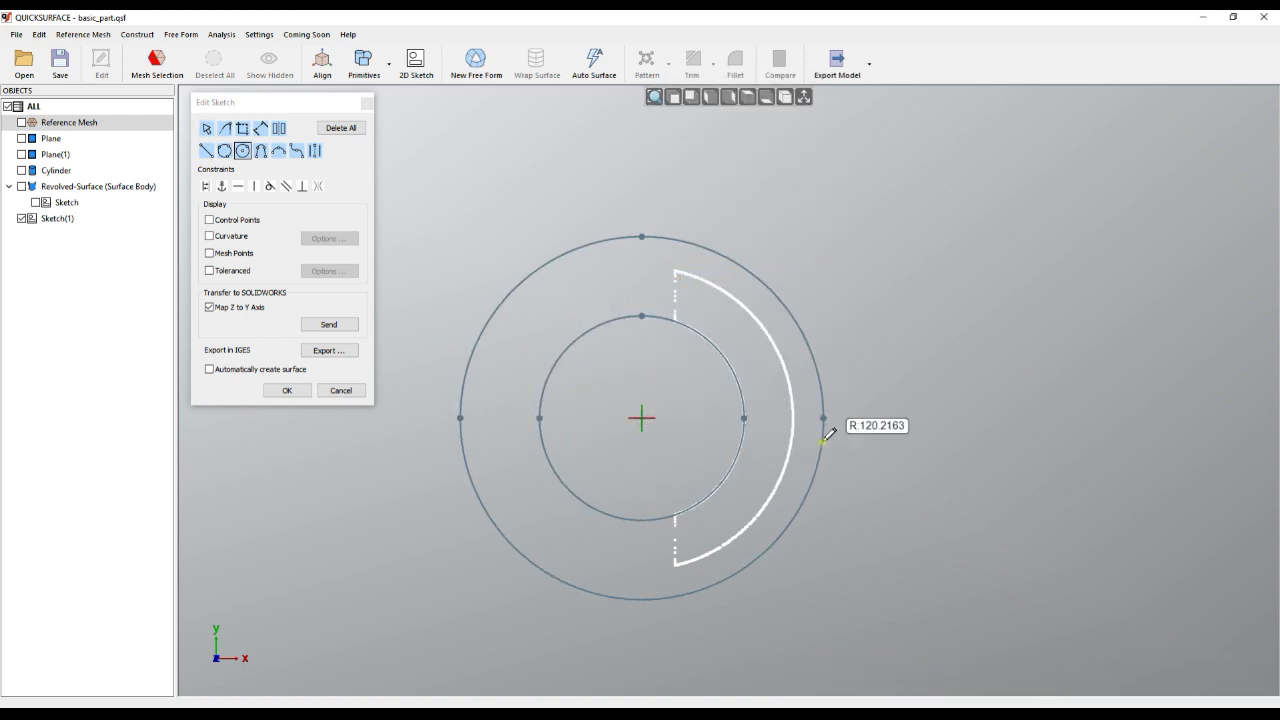
left_click(785, 469)
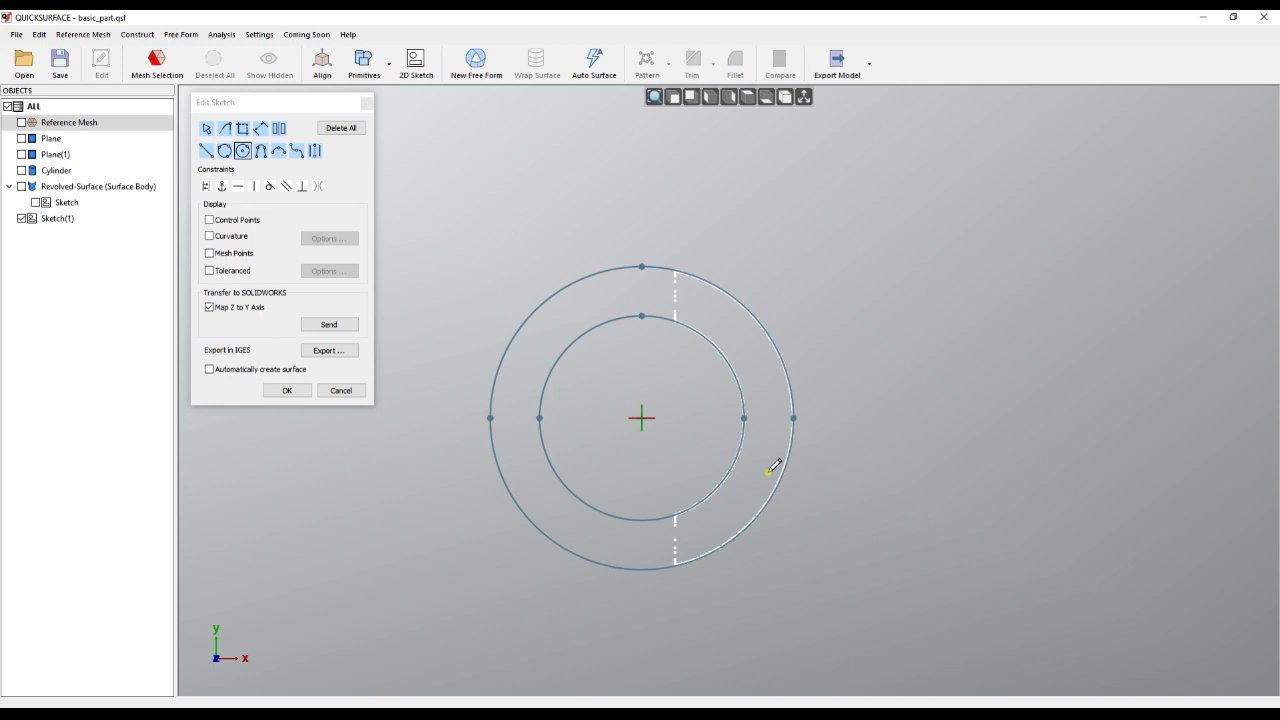
Step: Draw two radial lines from the centre, one downward and one down-right
left_click(206, 150)
left_click(642, 417)
left_click(798, 578)
left_click(642, 417)
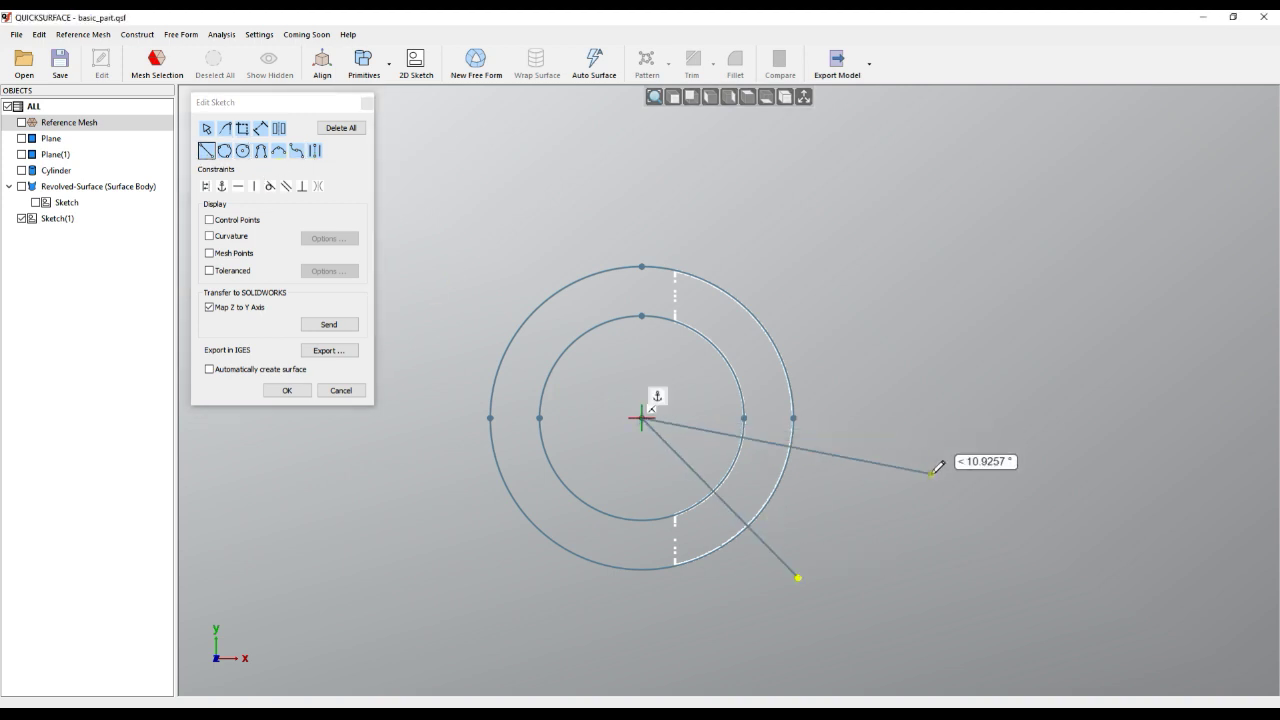
left_click(931, 474)
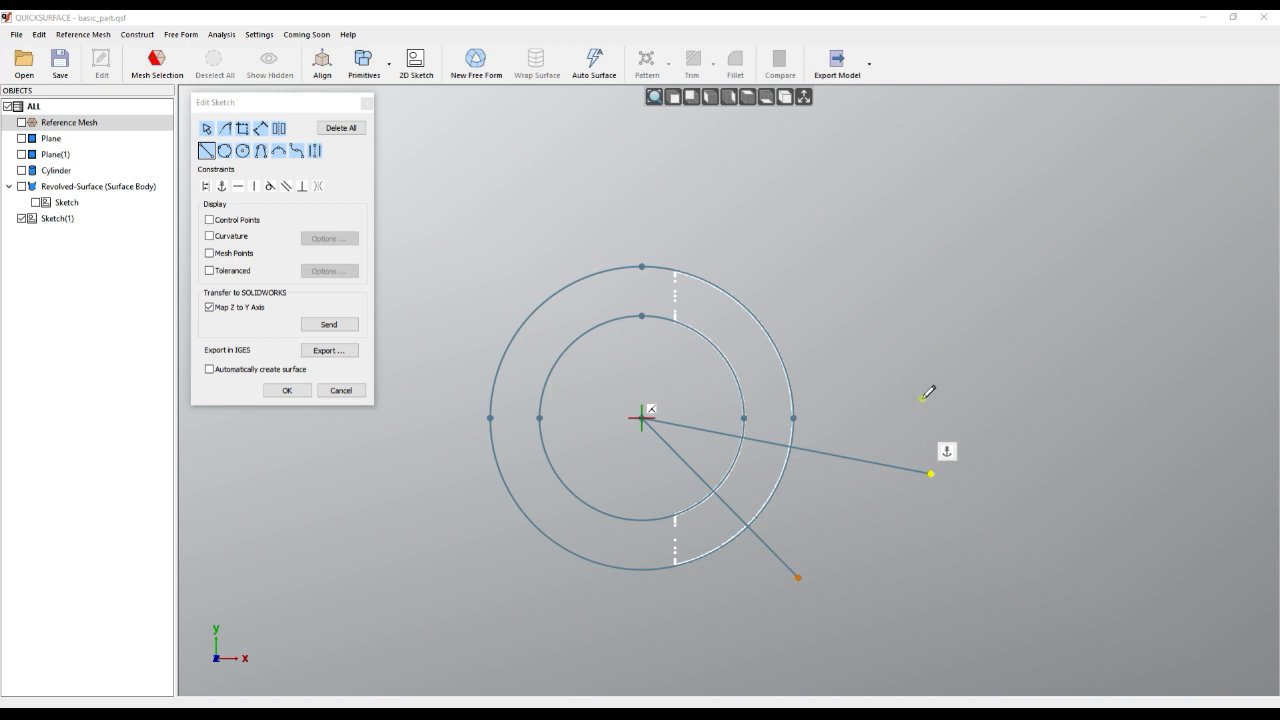
Step: Add a third, outermost concentric circle of radius about 139.9
left_click(242, 150)
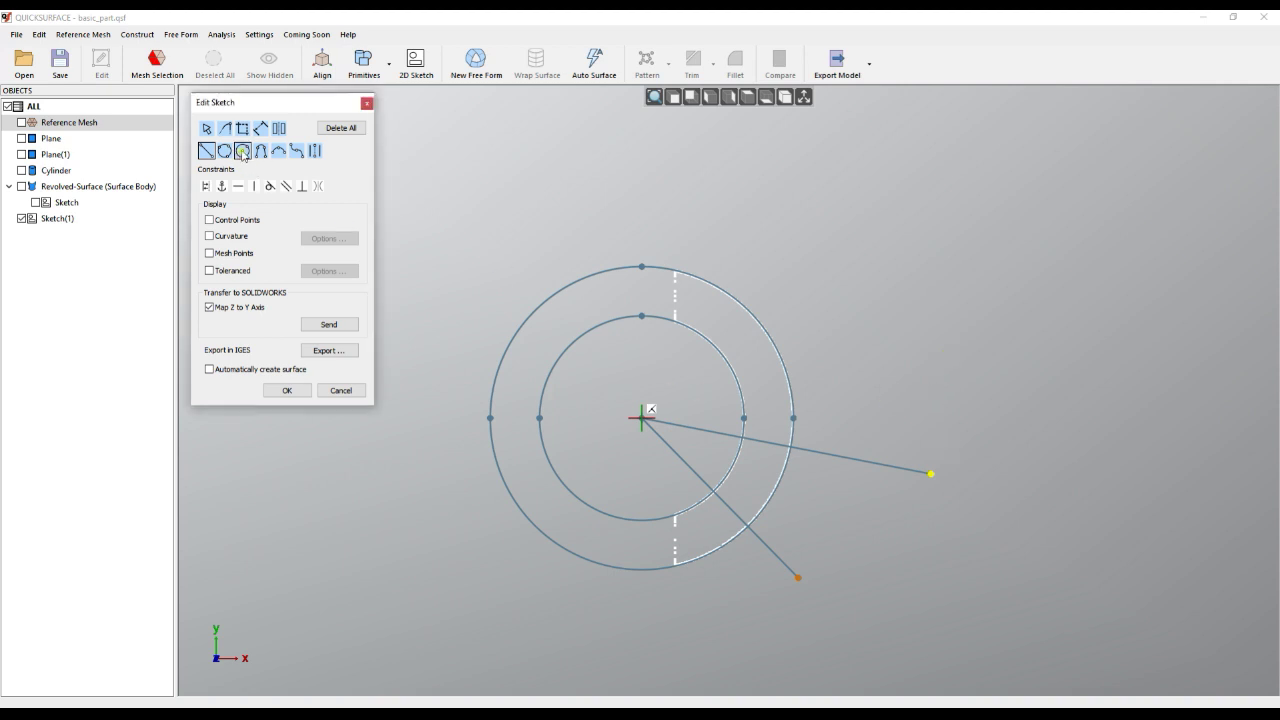
left_click(642, 417)
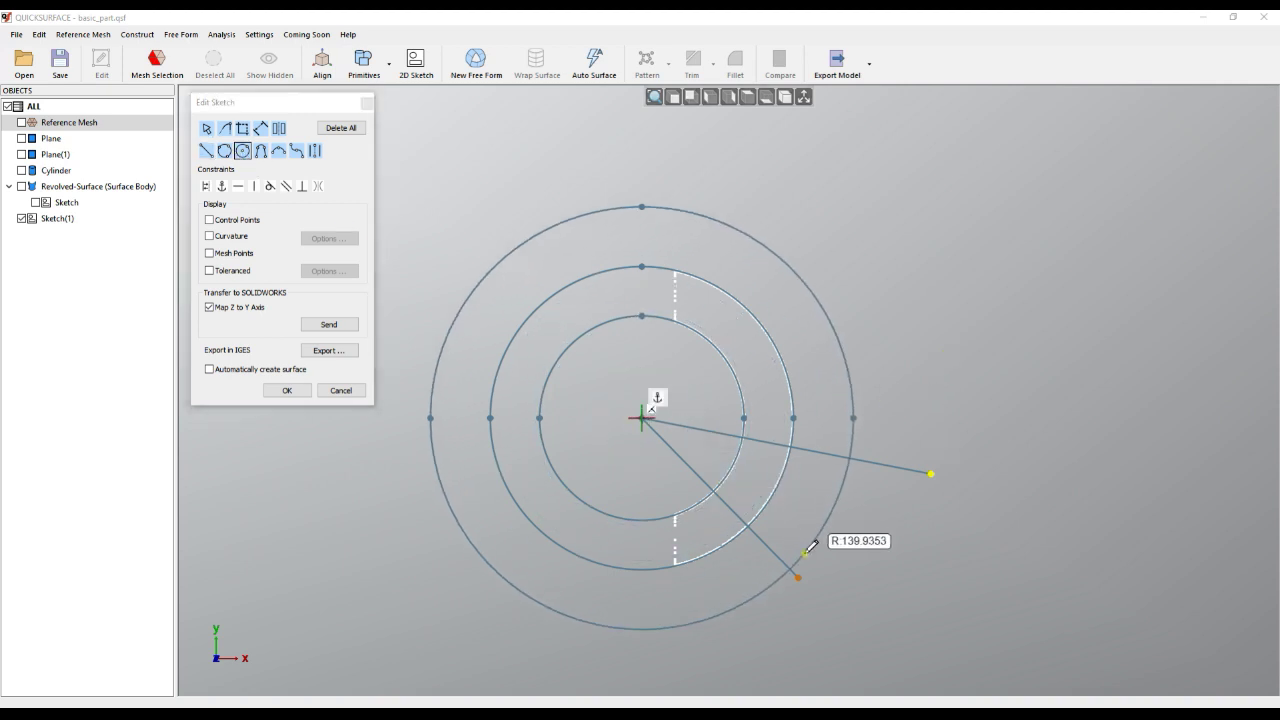
left_click(797, 562)
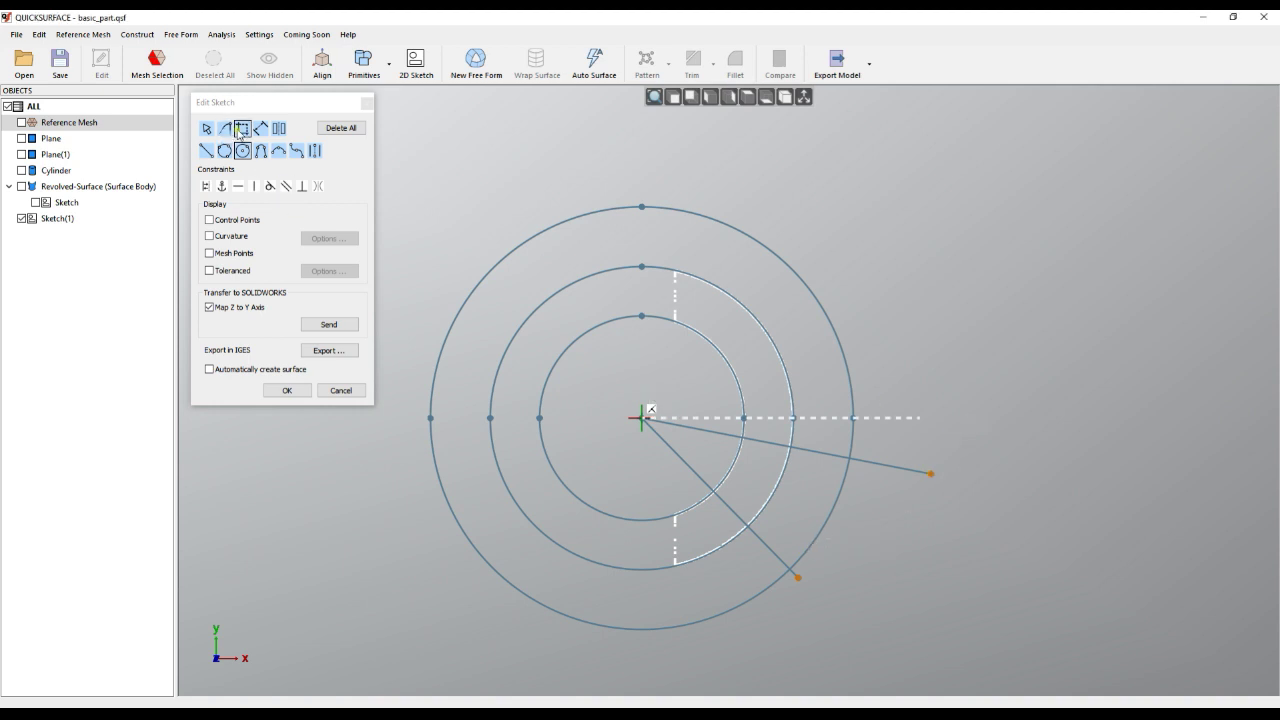
Step: Trim the outer circle down to the tail arc and cut the radial line back to its end
left_click(243, 129)
left_click_drag(815, 290, 771, 289)
mouse_move(868, 441)
left_mouse_down()
mouse_move(842, 443)
mouse_move(891, 514)
mouse_move(890, 540)
left_mouse_up()
Step: Remove the radial line segments between the circles and the leftover stub at the bottom corner
scroll(809, 526, "up", 2)
left_click_drag(786, 486, 672, 440)
left_click_drag(712, 476, 690, 512)
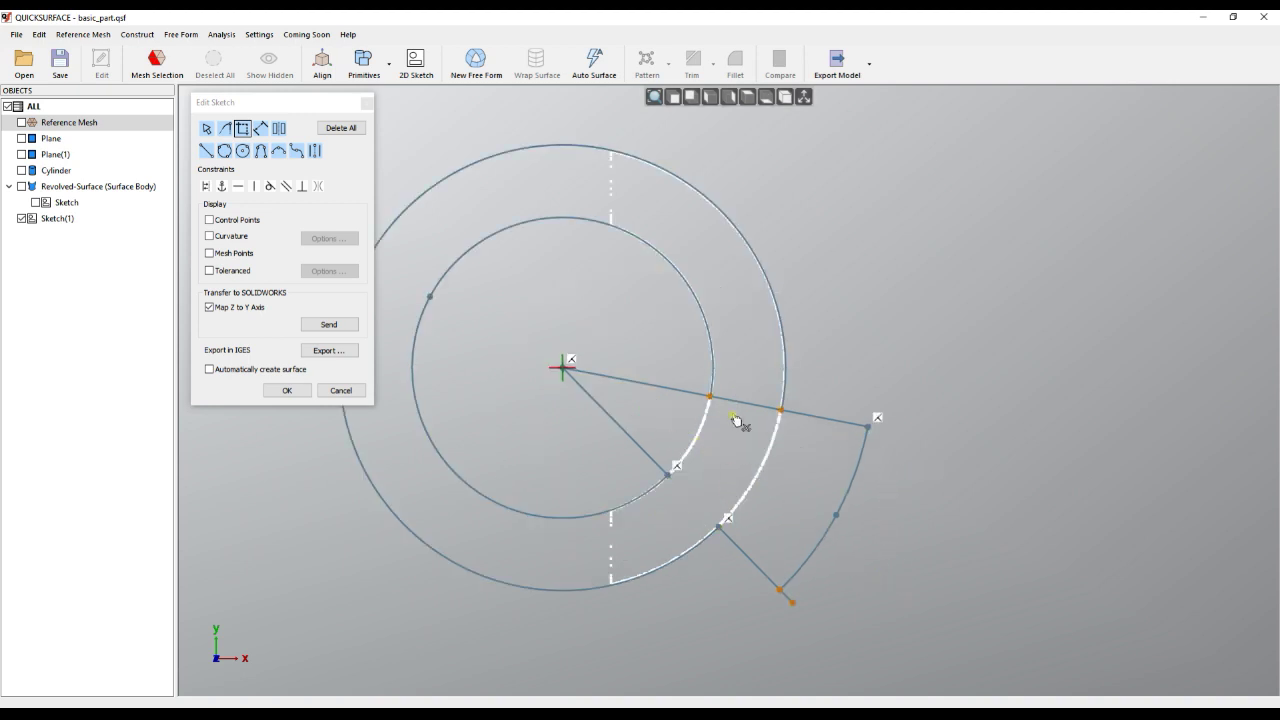
left_click_drag(737, 423, 757, 366)
scroll(817, 585, "up", 3)
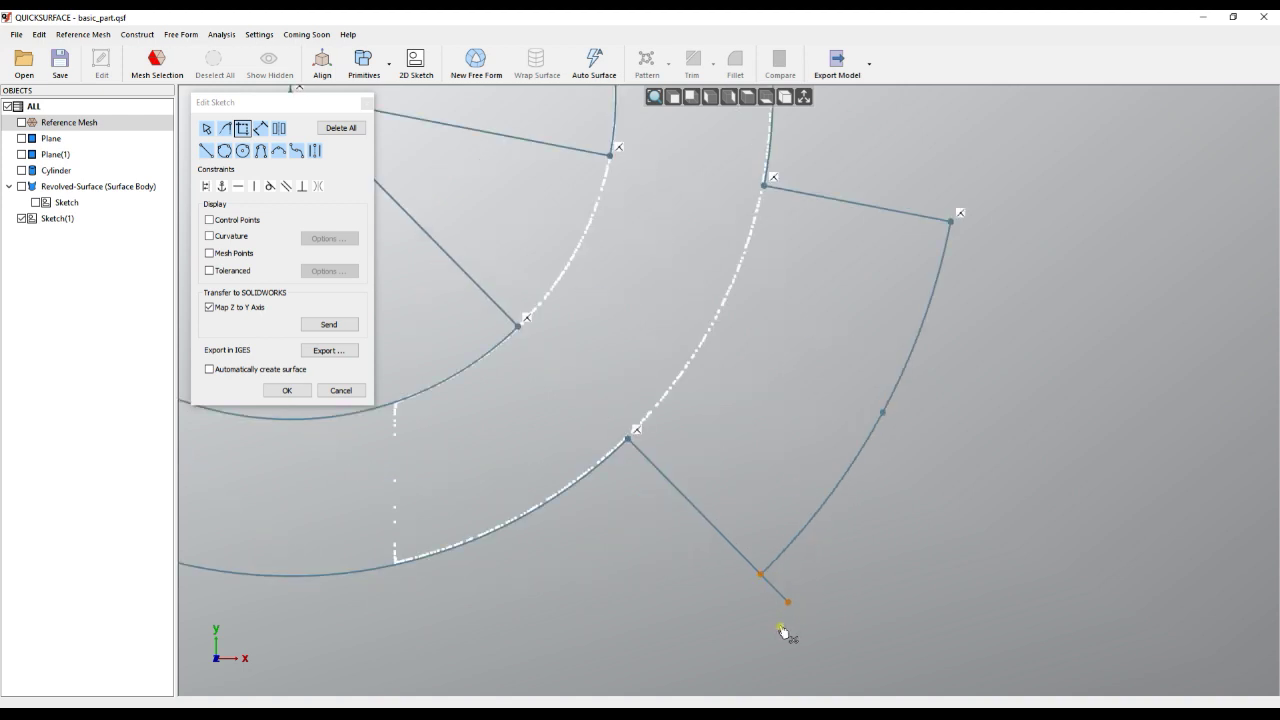
left_click_drag(810, 579, 741, 611)
Step: Bring the whole Q outline back into view and finish editing the sketch
scroll(795, 480, "down", 2)
scroll(817, 432, "down", 3)
middle_click_drag(651, 455, 665, 485)
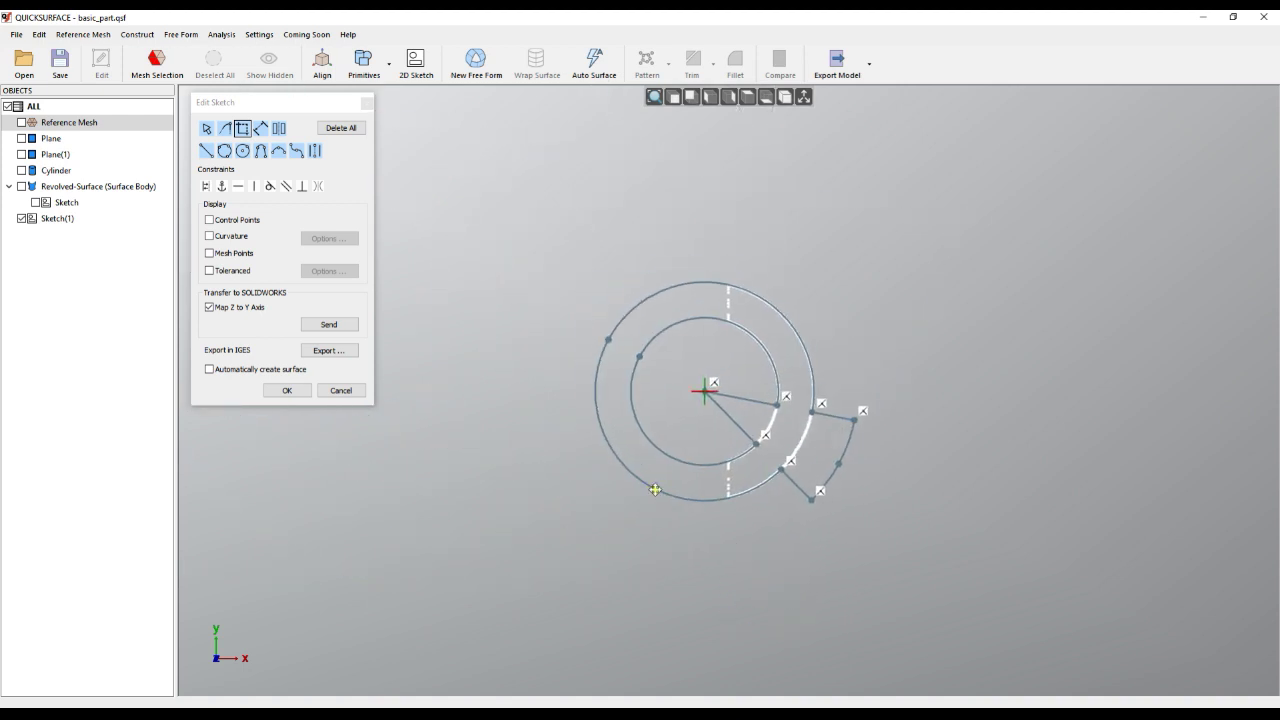
left_click(313, 399)
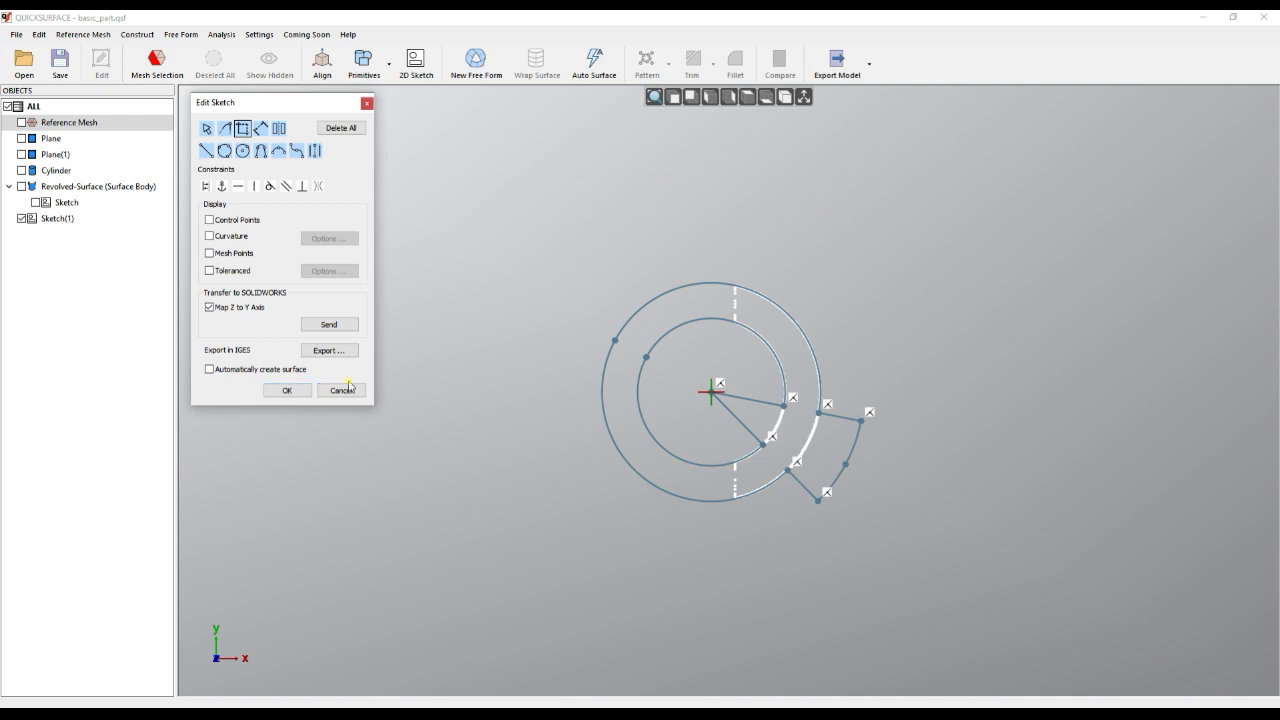
left_click(287, 391)
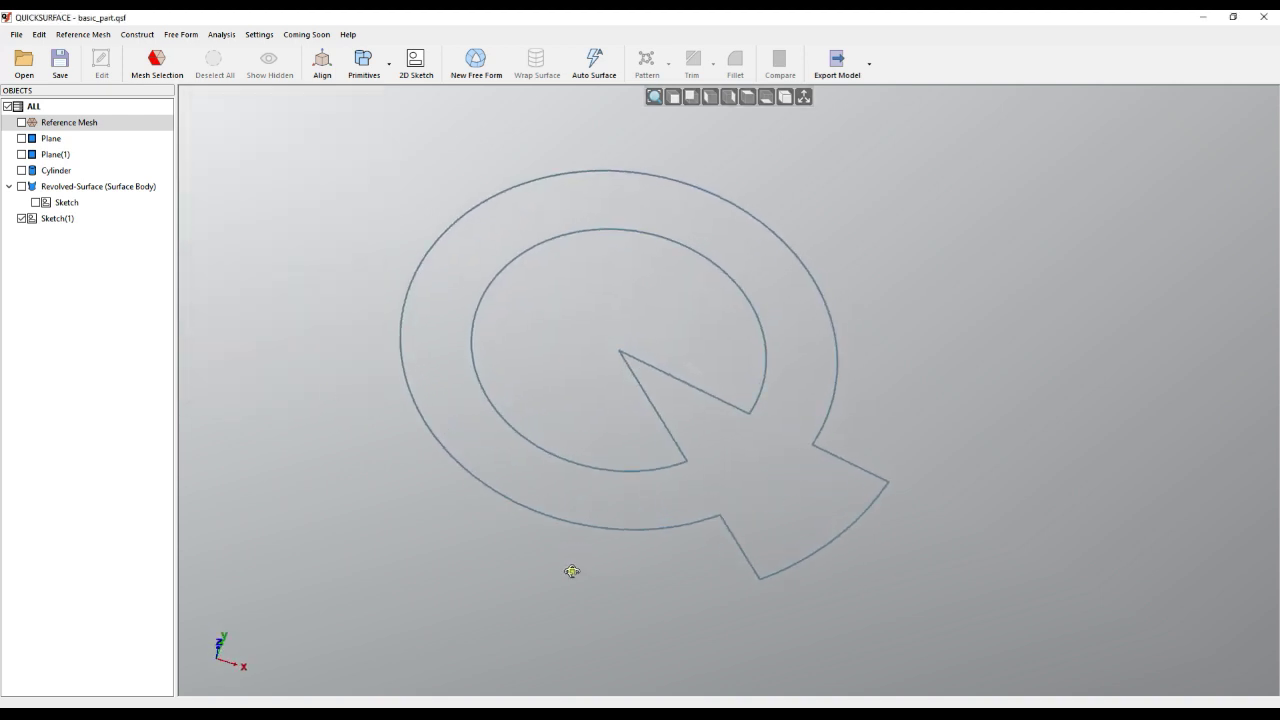
Step: Extrude Sketch(1) into a solid Q body, inspect it, and expand it to reach its sketch
right_click(62, 220)
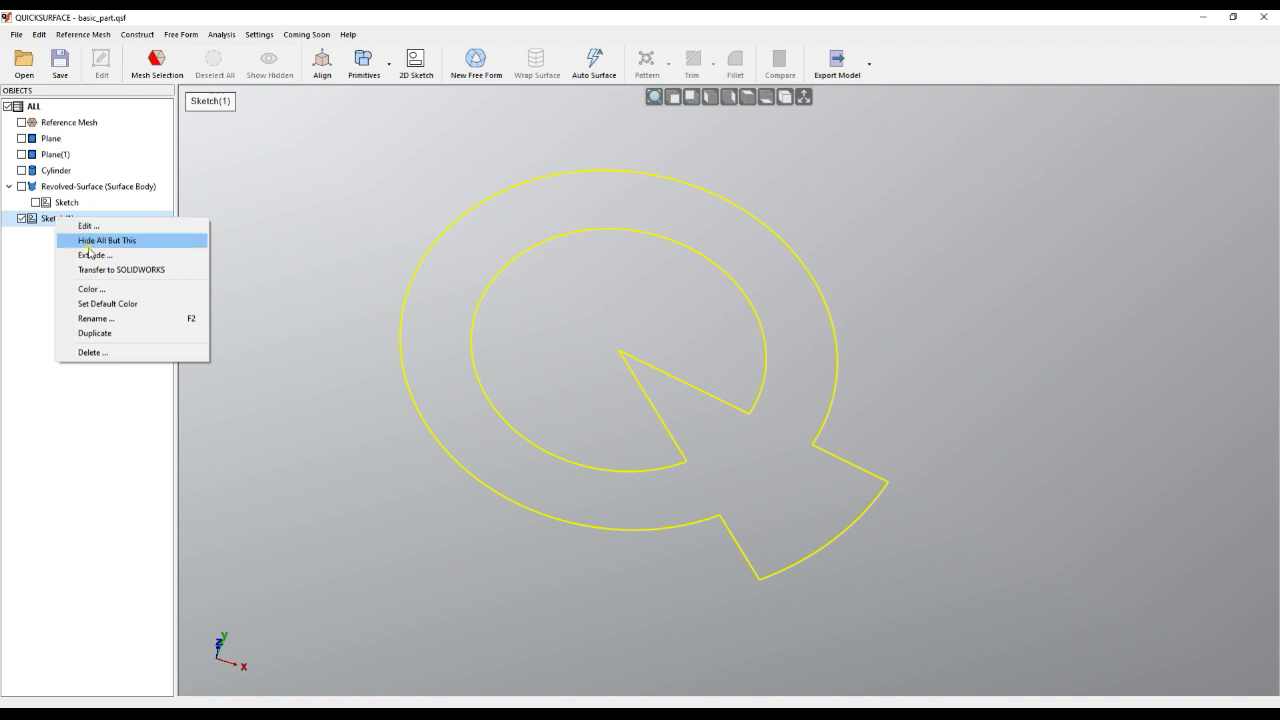
left_click(97, 238)
mouse_move(577, 385)
middle_mouse_down()
mouse_move(571, 323)
mouse_move(543, 437)
mouse_move(540, 314)
mouse_move(597, 367)
middle_mouse_up()
scroll(598, 367, "down", 3)
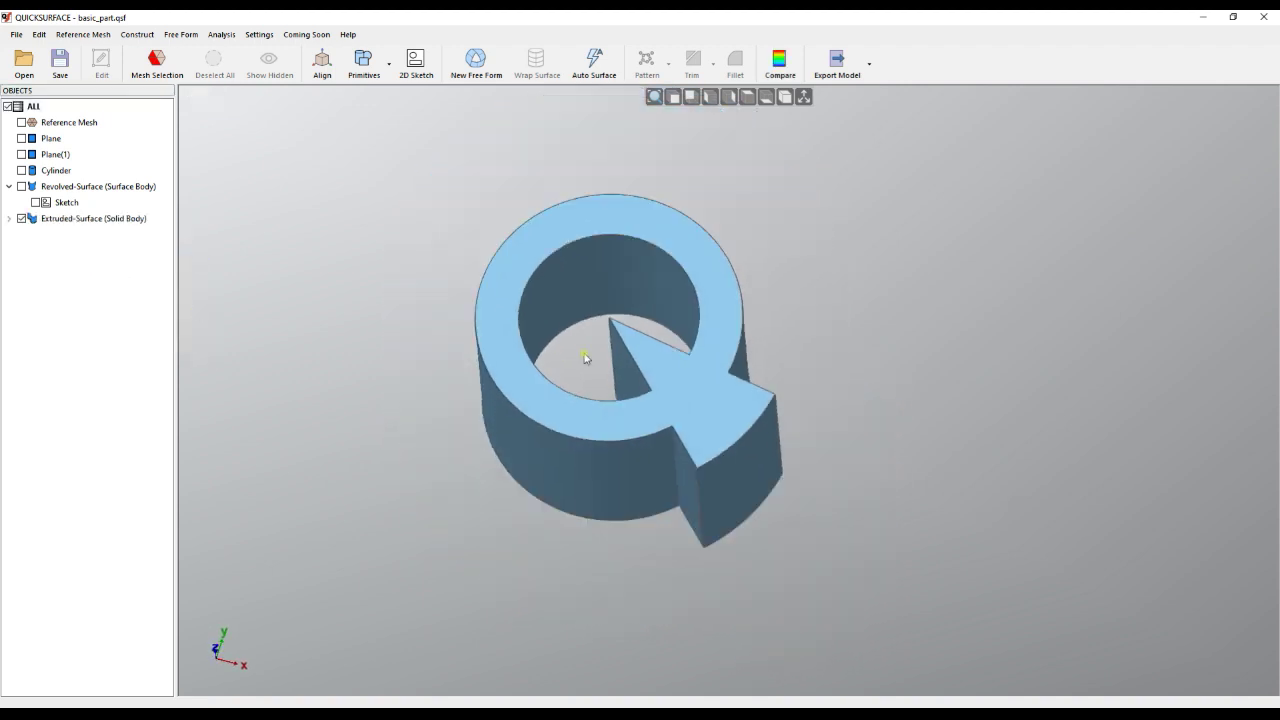
left_click(9, 218)
right_click(68, 236)
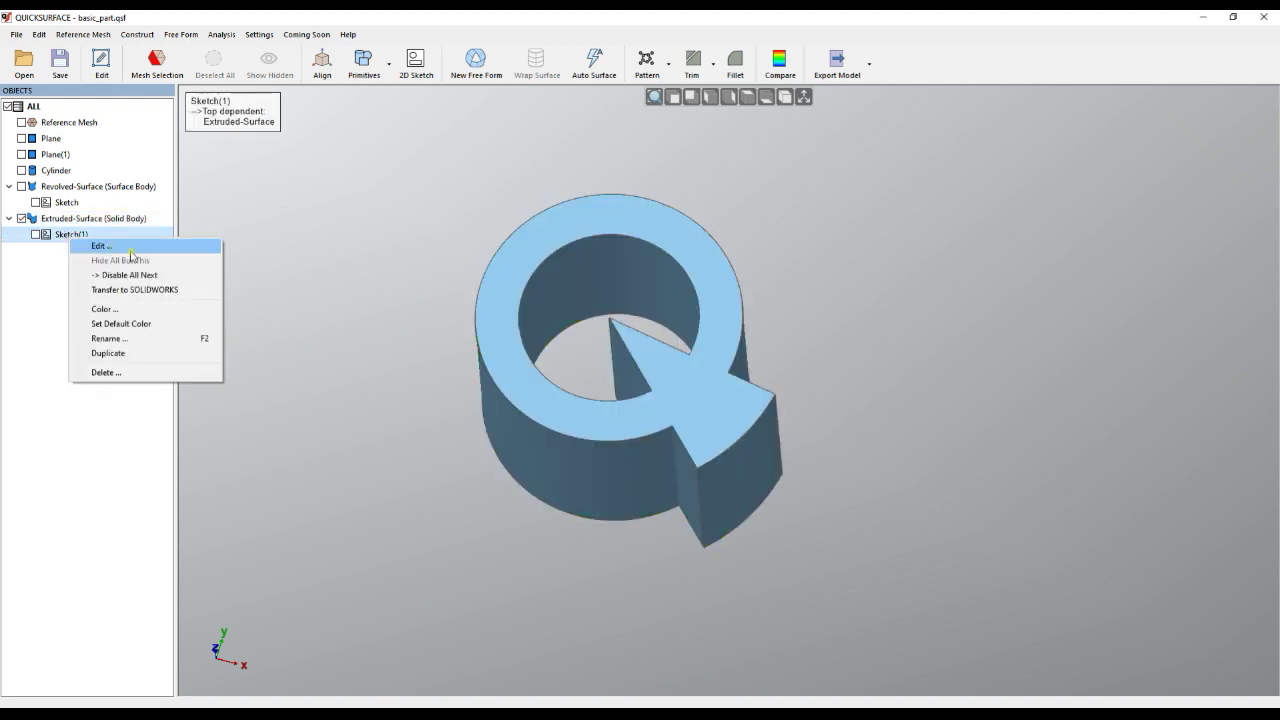
Step: Reopen Sketch(1), delete all its curves, and fit a new curve along the inner reference arc
left_click(130, 253)
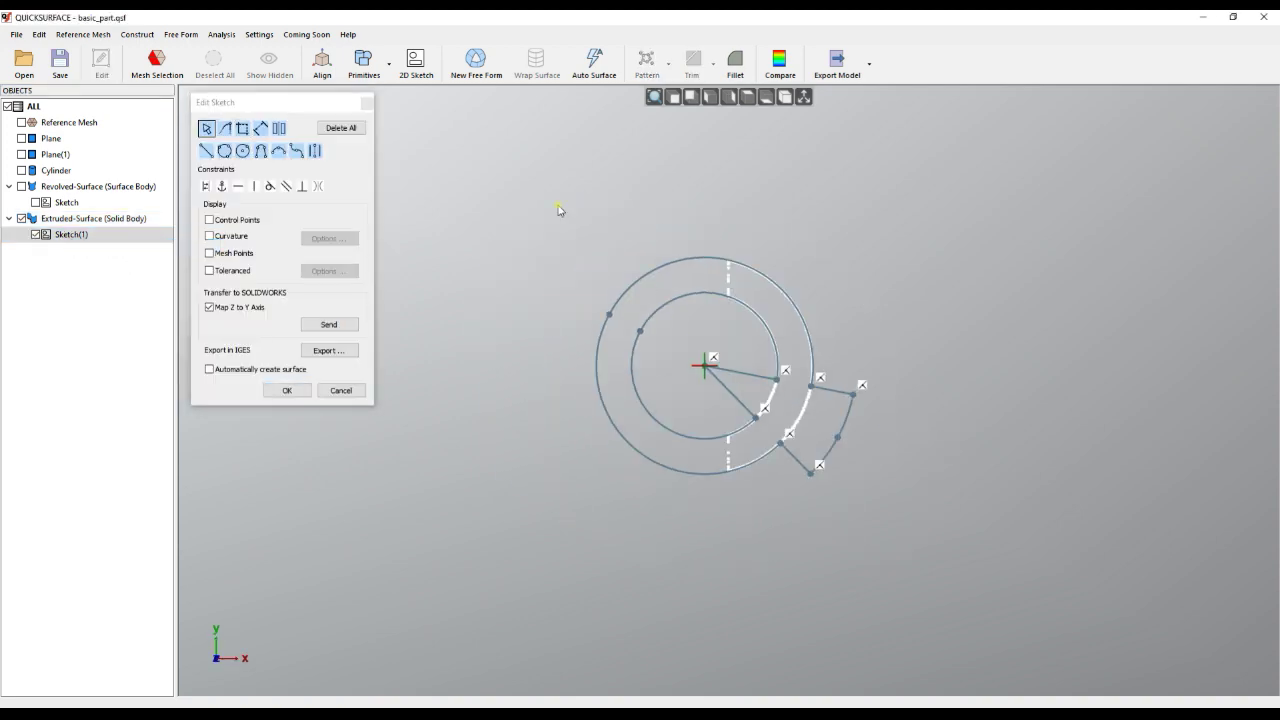
left_click_drag(536, 180, 940, 567)
key("Delete")
scroll(786, 369, "up", 5)
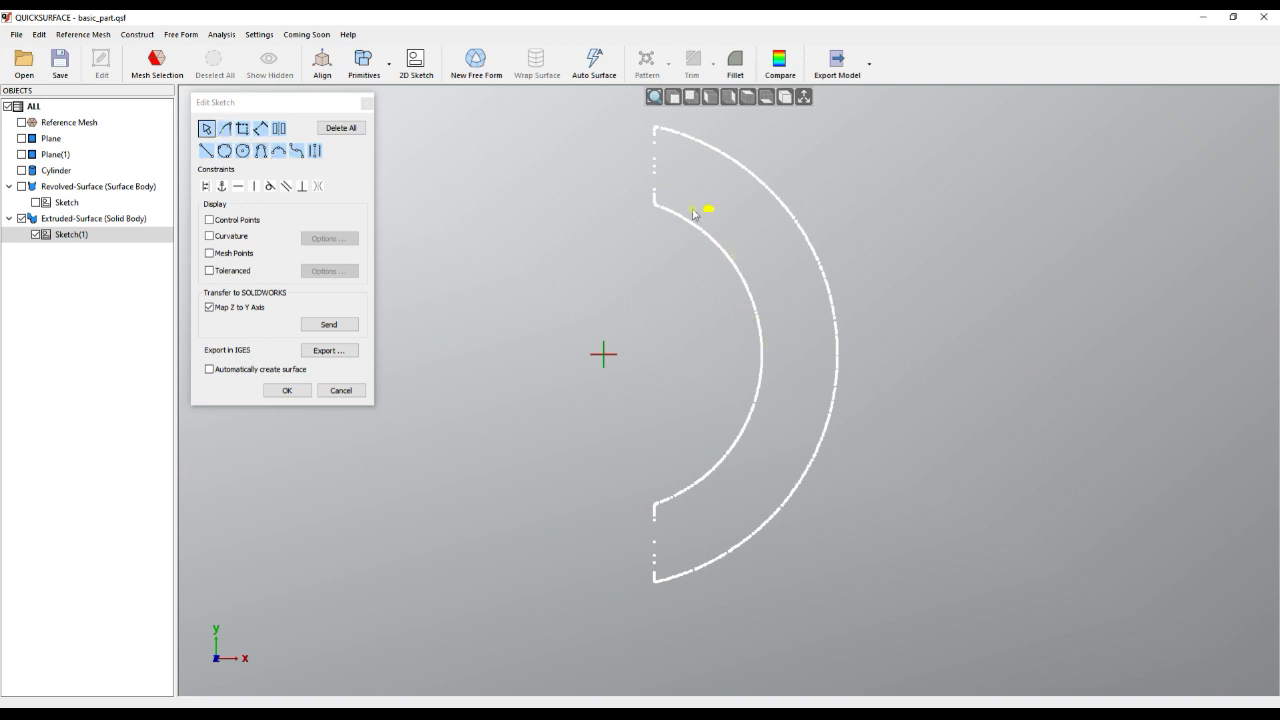
mouse_move(706, 209)
left_mouse_down()
mouse_move(670, 295)
mouse_move(666, 480)
mouse_move(763, 462)
mouse_move(759, 283)
left_mouse_up()
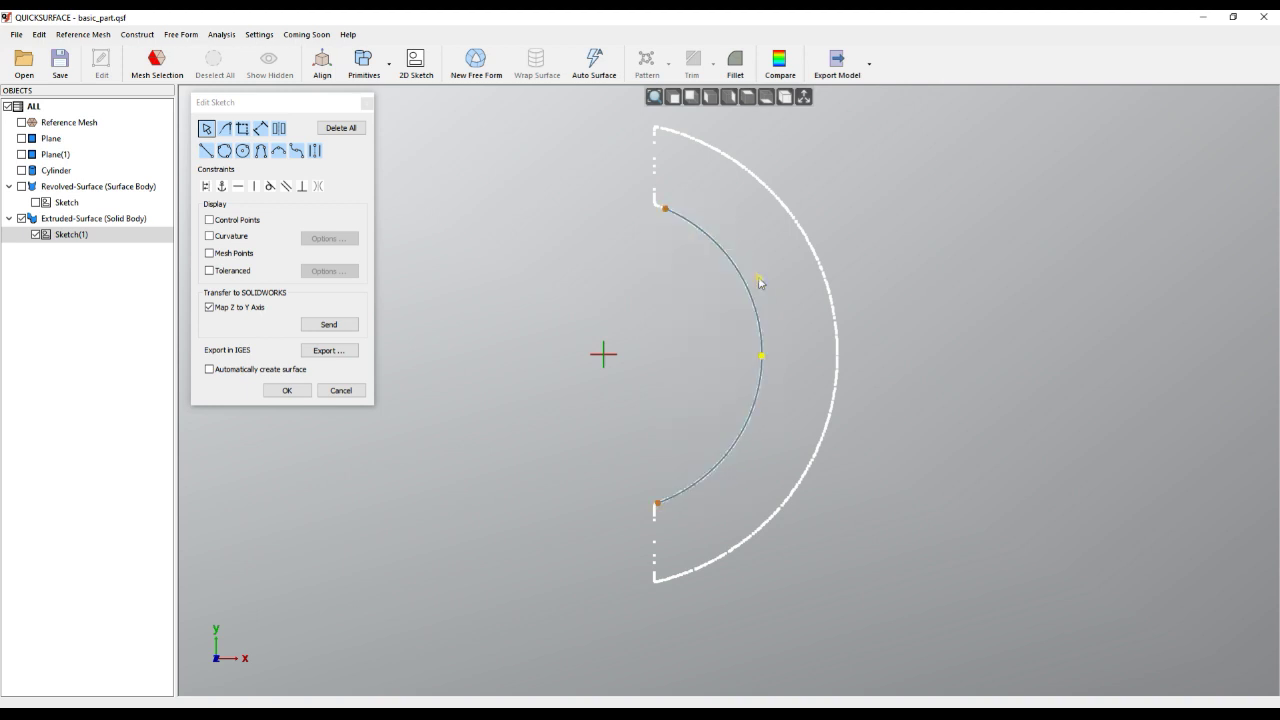
Step: Fit straight sketch lines along the lower and upper vertical end edges of the section
scroll(665, 525, "up", 3)
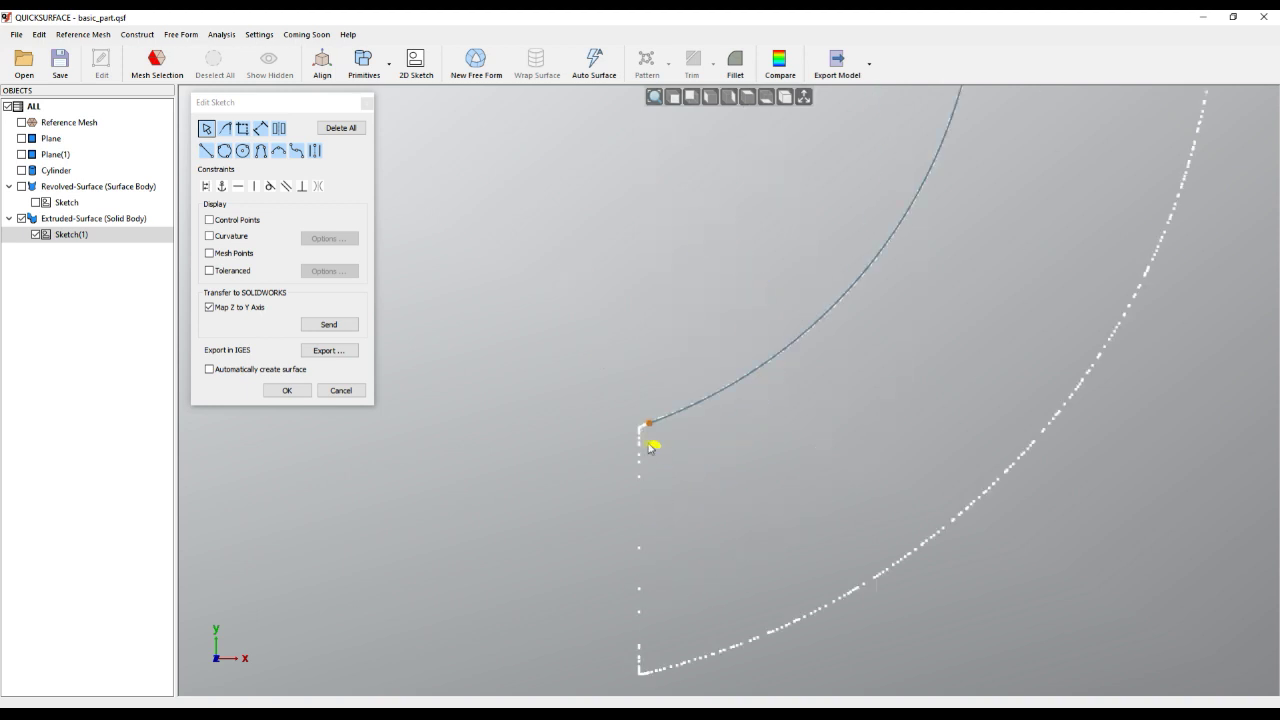
mouse_move(650, 445)
left_mouse_down()
mouse_move(608, 614)
mouse_move(648, 660)
left_mouse_up()
scroll(686, 594, "down", 6)
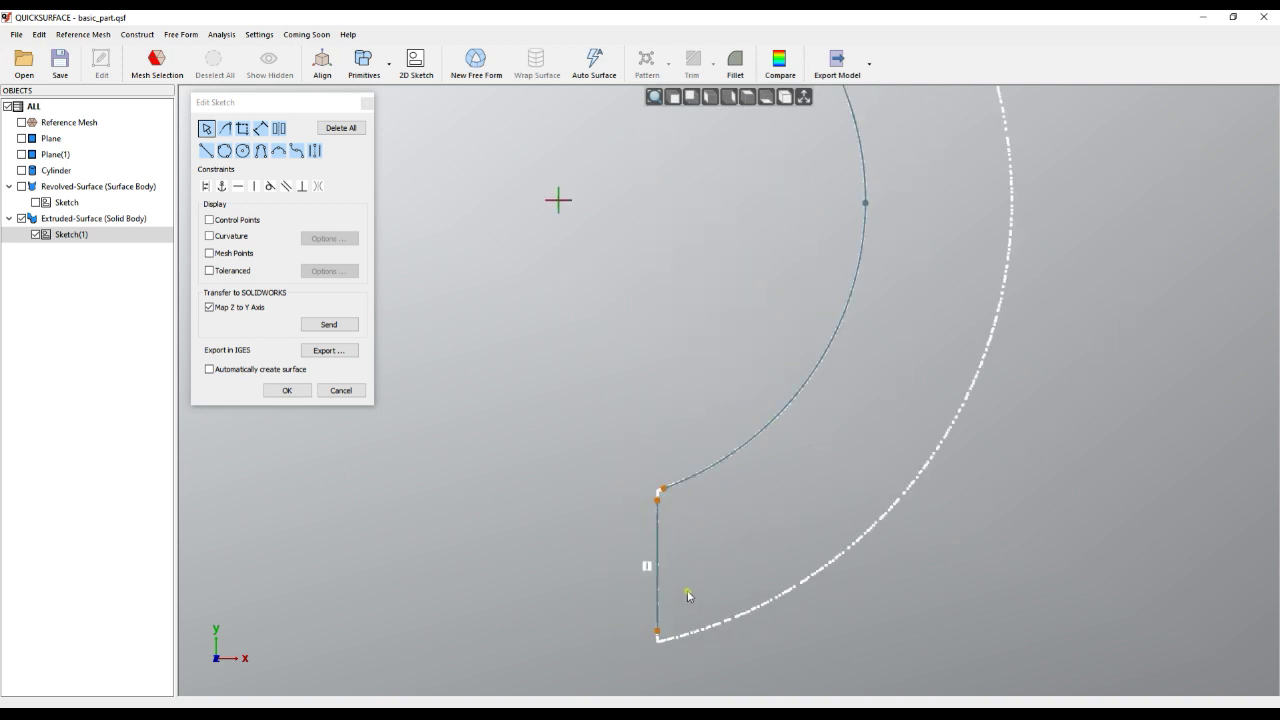
scroll(697, 304, "up", 5)
mouse_move(667, 324)
left_mouse_down()
mouse_move(632, 321)
mouse_move(650, 405)
left_mouse_up()
Step: Extend the fitted inner arc's end along the reference edge
scroll(668, 408, "up", 5)
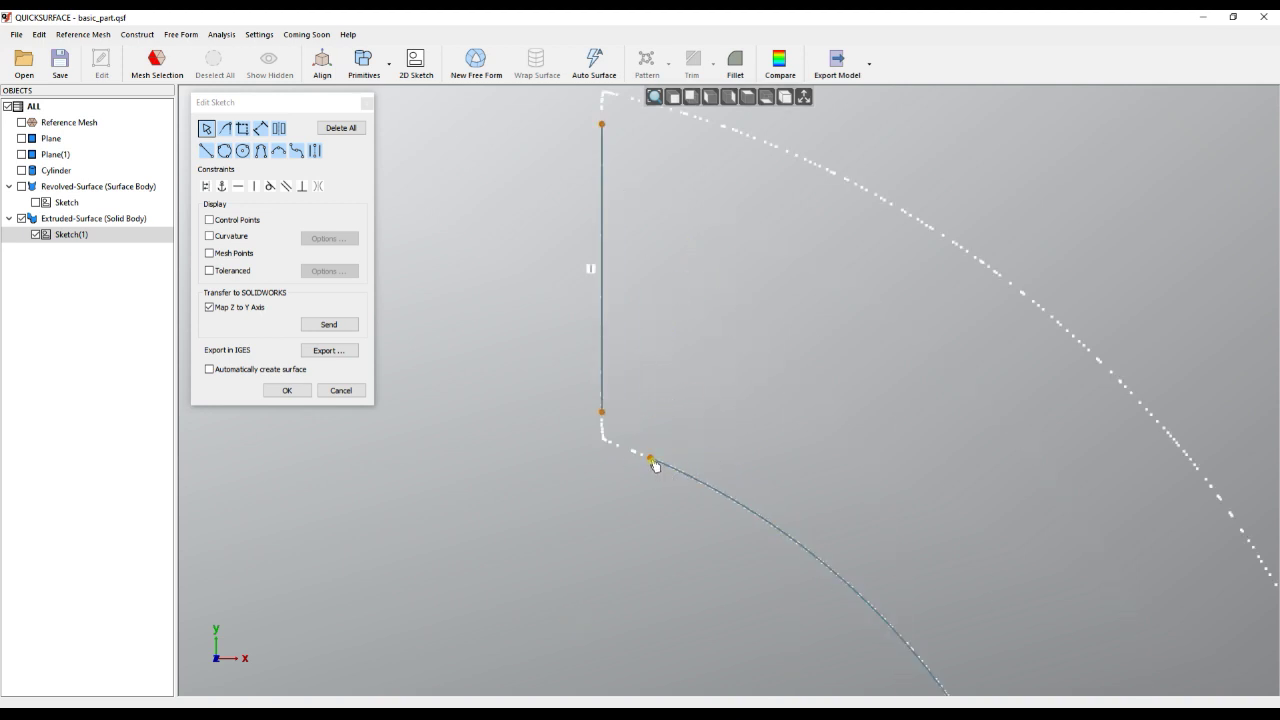
left_click_drag(654, 466, 632, 451)
scroll(832, 384, "down", 8)
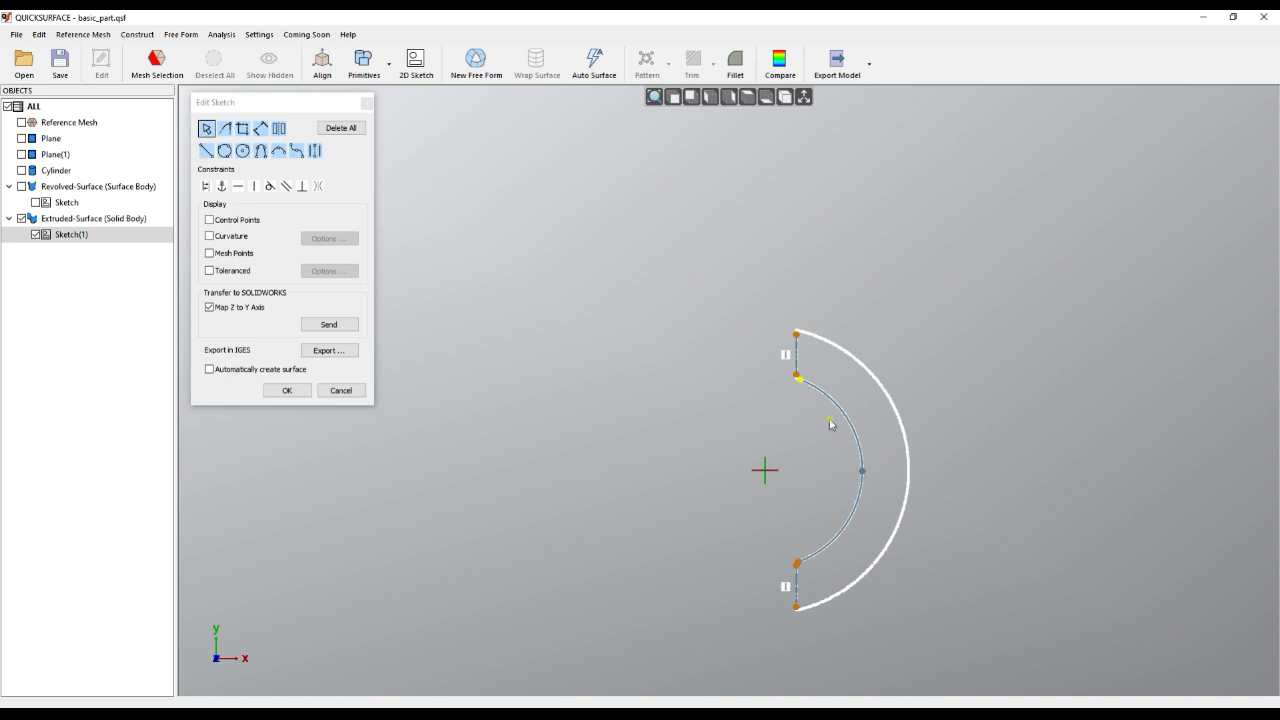
scroll(790, 403, "up", 4)
scroll(794, 274, "up", 2)
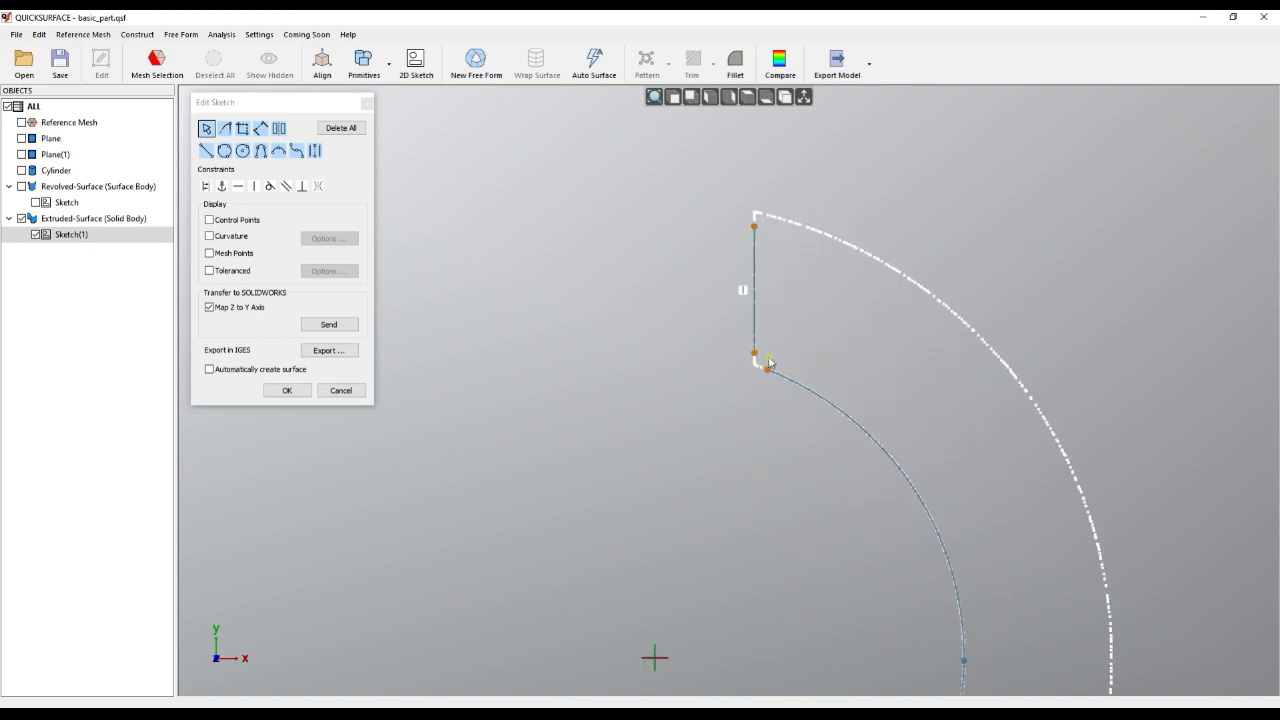
scroll(768, 365, "up", 2)
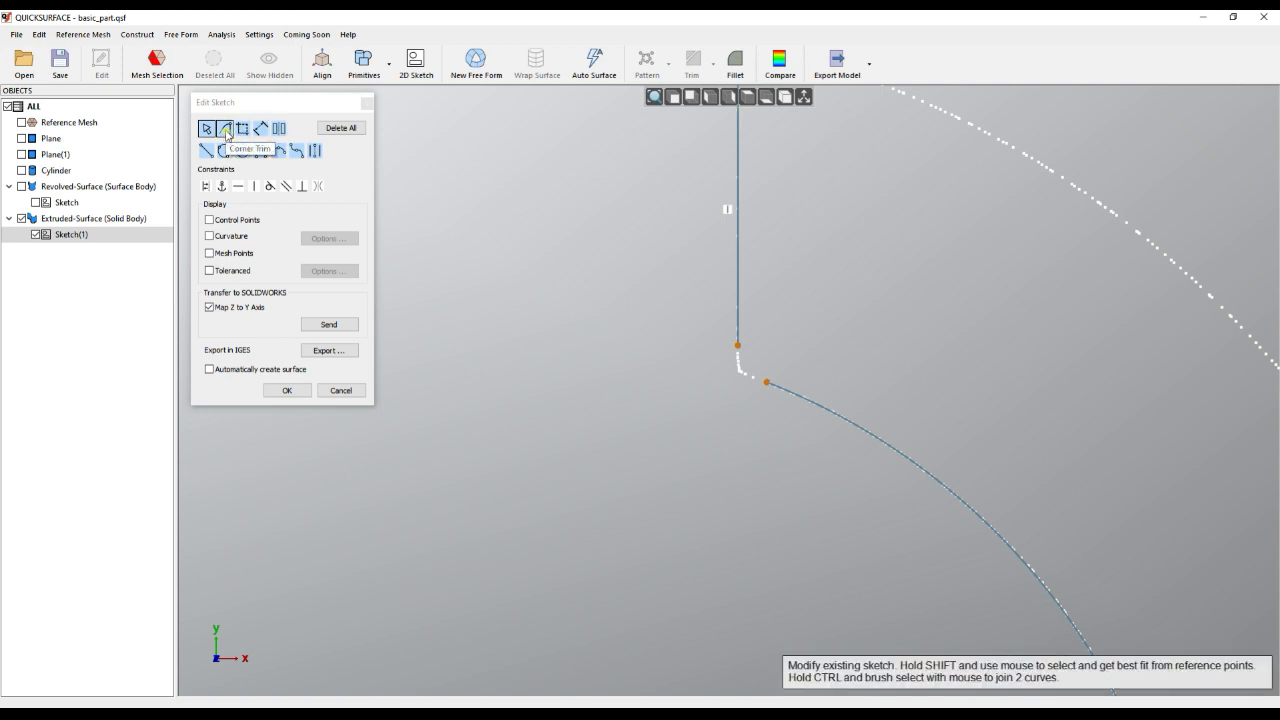
Step: Corner Trim the upper vertical line with the fitted inner arc so they meet sharply
left_click(226, 134)
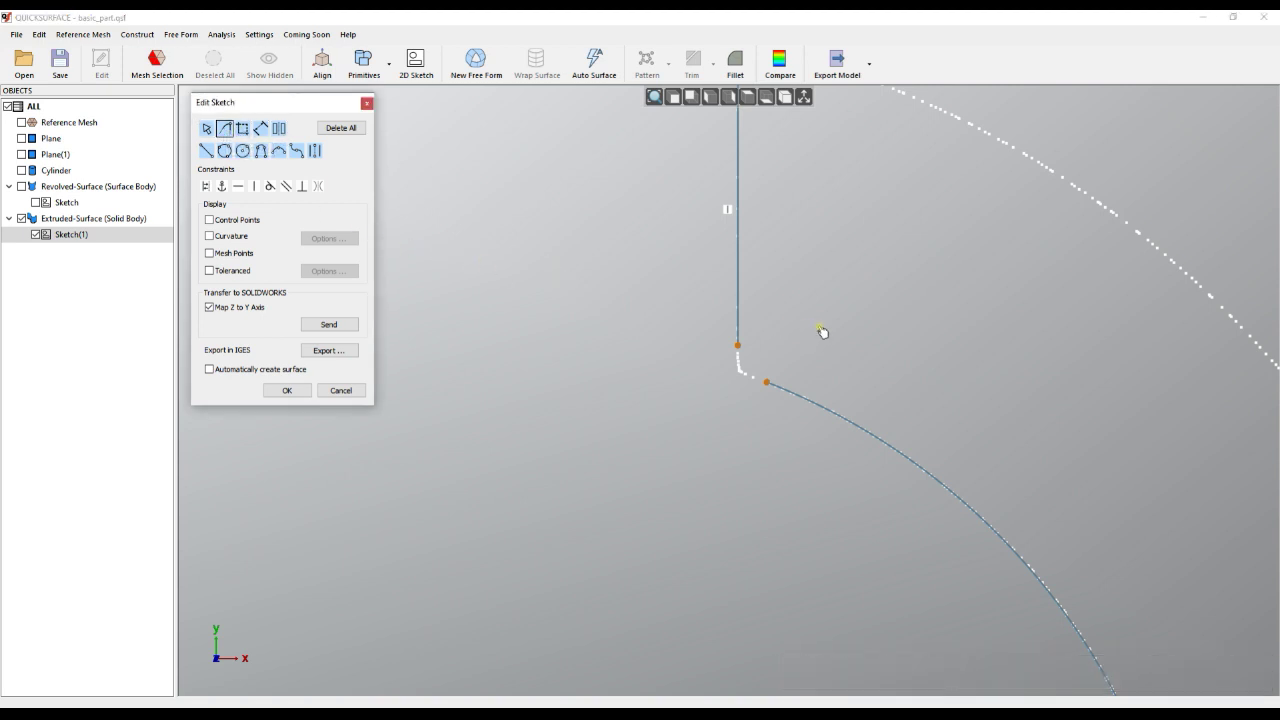
left_click(736, 347)
mouse_move(821, 303)
left_mouse_down()
mouse_move(721, 282)
mouse_move(703, 301)
mouse_move(693, 373)
mouse_move(724, 411)
mouse_move(777, 426)
left_mouse_up()
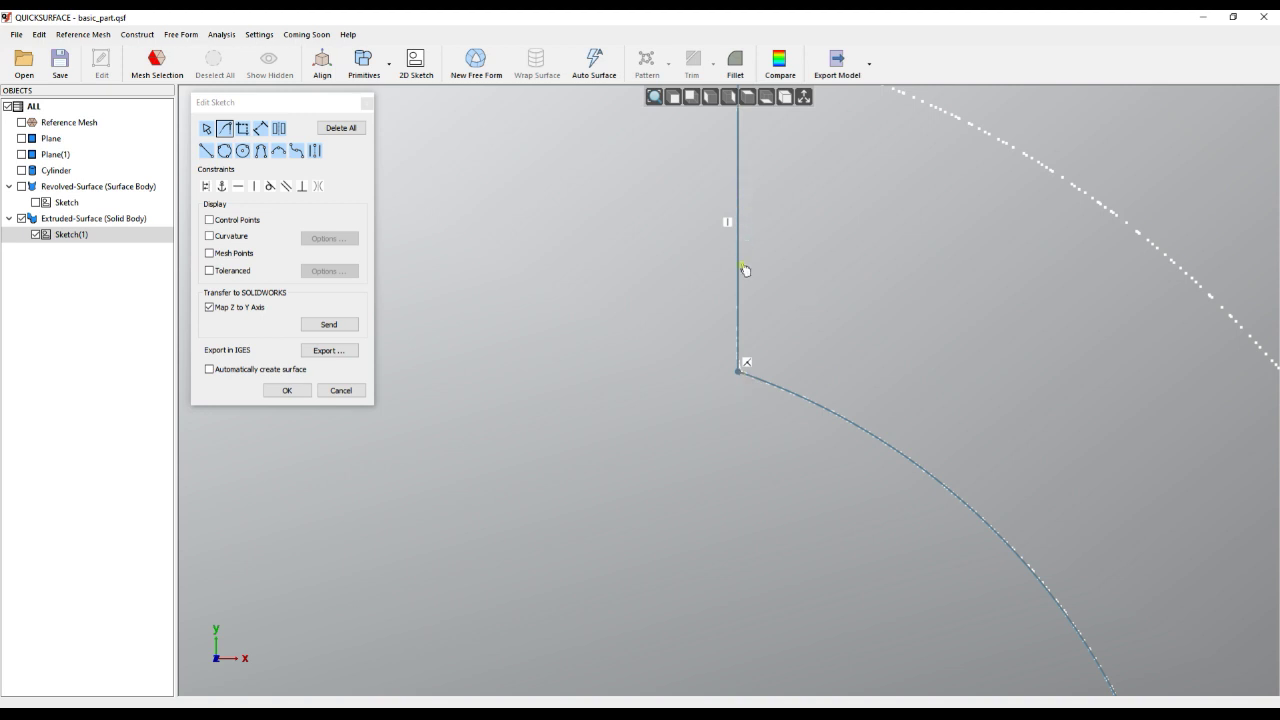
scroll(663, 381, "down", 3)
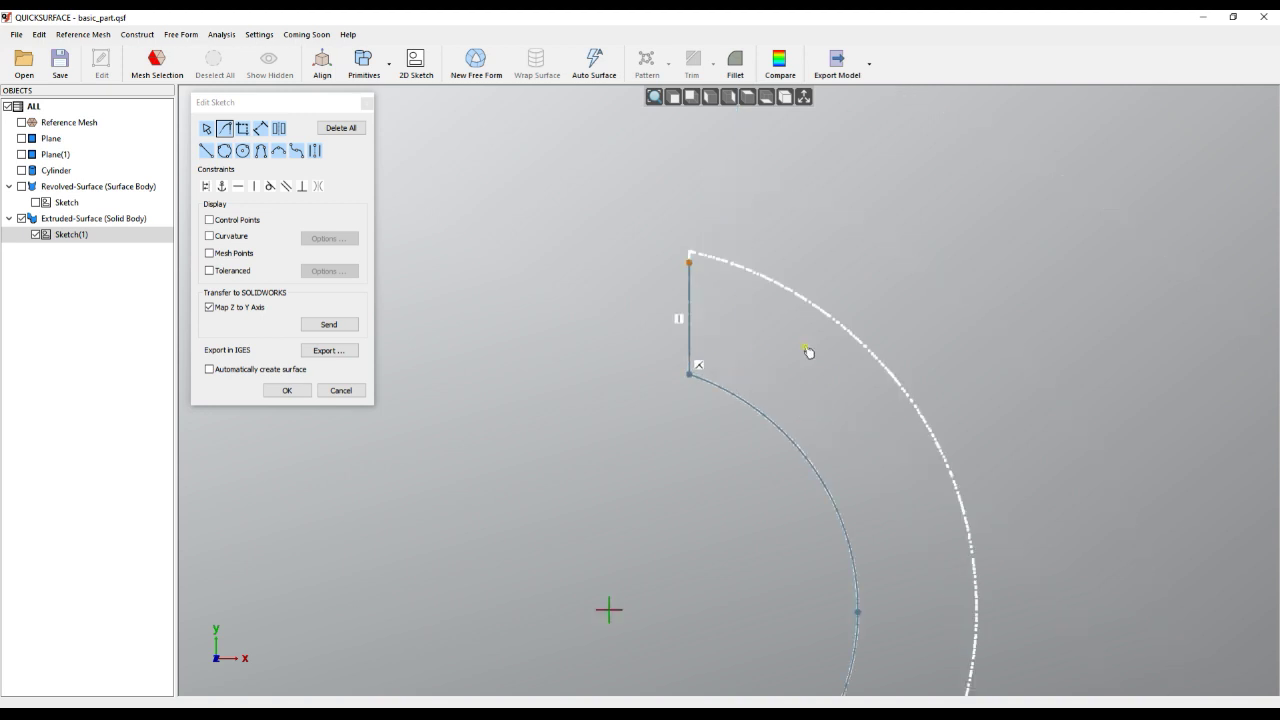
mouse_move(890, 372)
left_mouse_down()
mouse_move(871, 318)
mouse_move(753, 262)
mouse_move(818, 298)
left_mouse_up()
Step: Fit a sketch arc to the outer reference arc's points
left_click(207, 129)
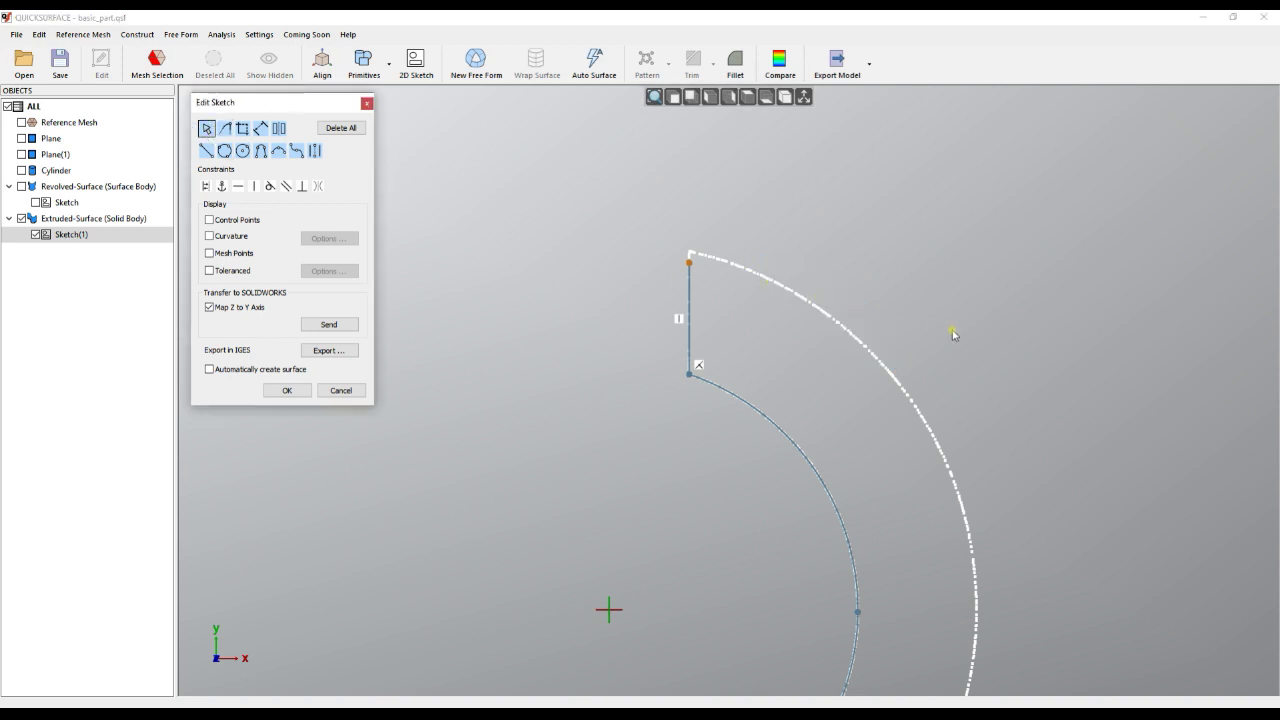
mouse_move(925, 318)
left_mouse_down()
mouse_move(740, 255)
mouse_move(728, 274)
mouse_move(824, 389)
mouse_move(909, 432)
left_mouse_up()
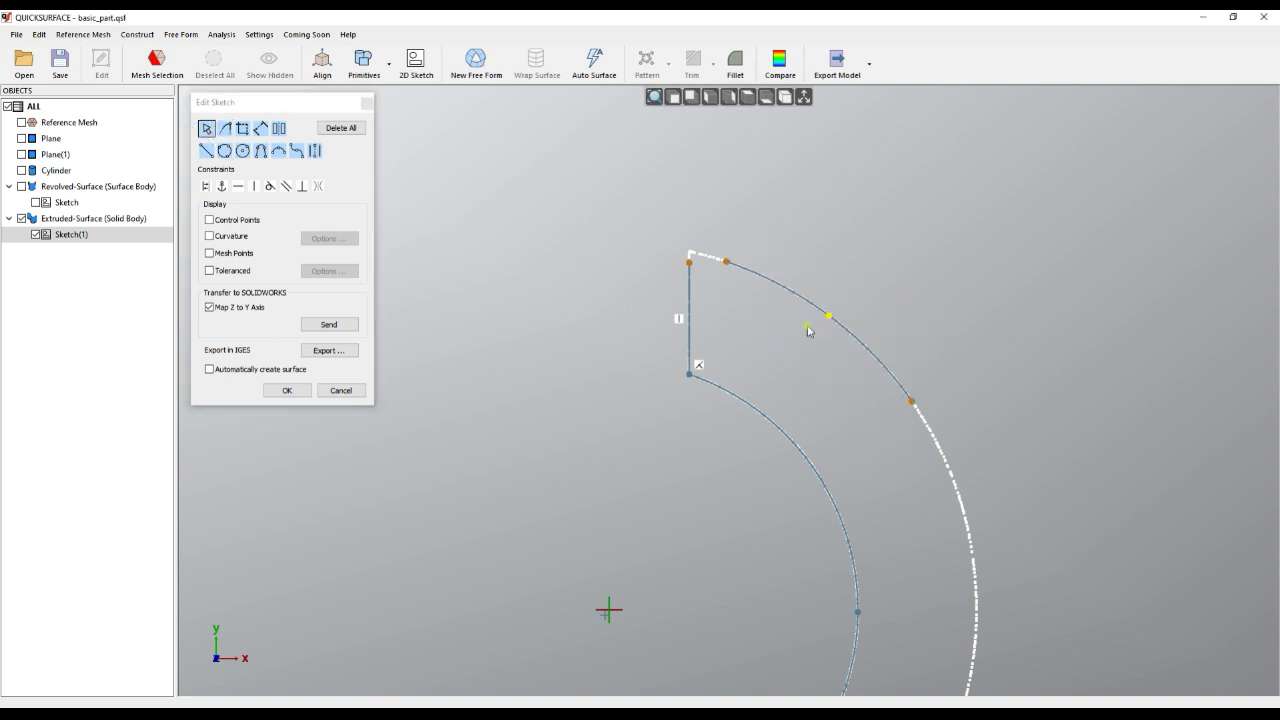
scroll(710, 281, "up", 3)
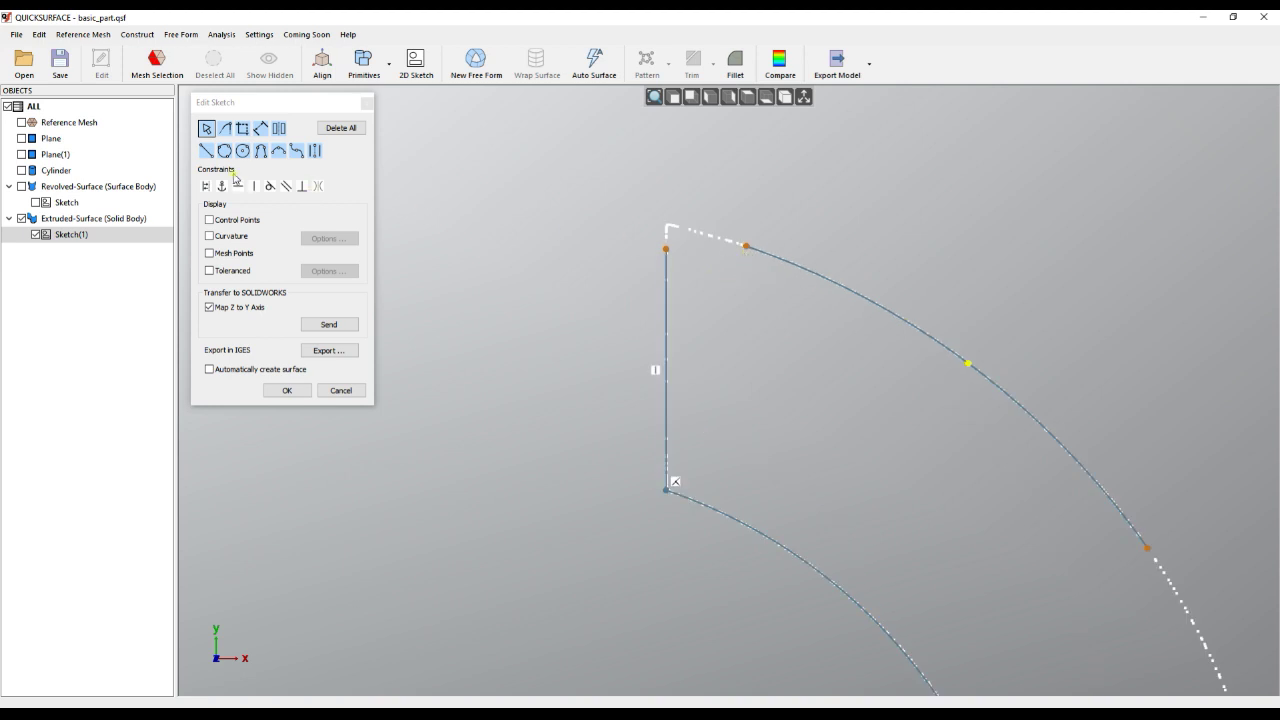
Step: Corner Trim the outer arc with the top of the vertical line
left_click(226, 128)
mouse_move(788, 226)
left_mouse_down()
mouse_move(702, 195)
mouse_move(635, 208)
mouse_move(679, 282)
mouse_move(762, 290)
left_mouse_up()
scroll(751, 312, "down", 2)
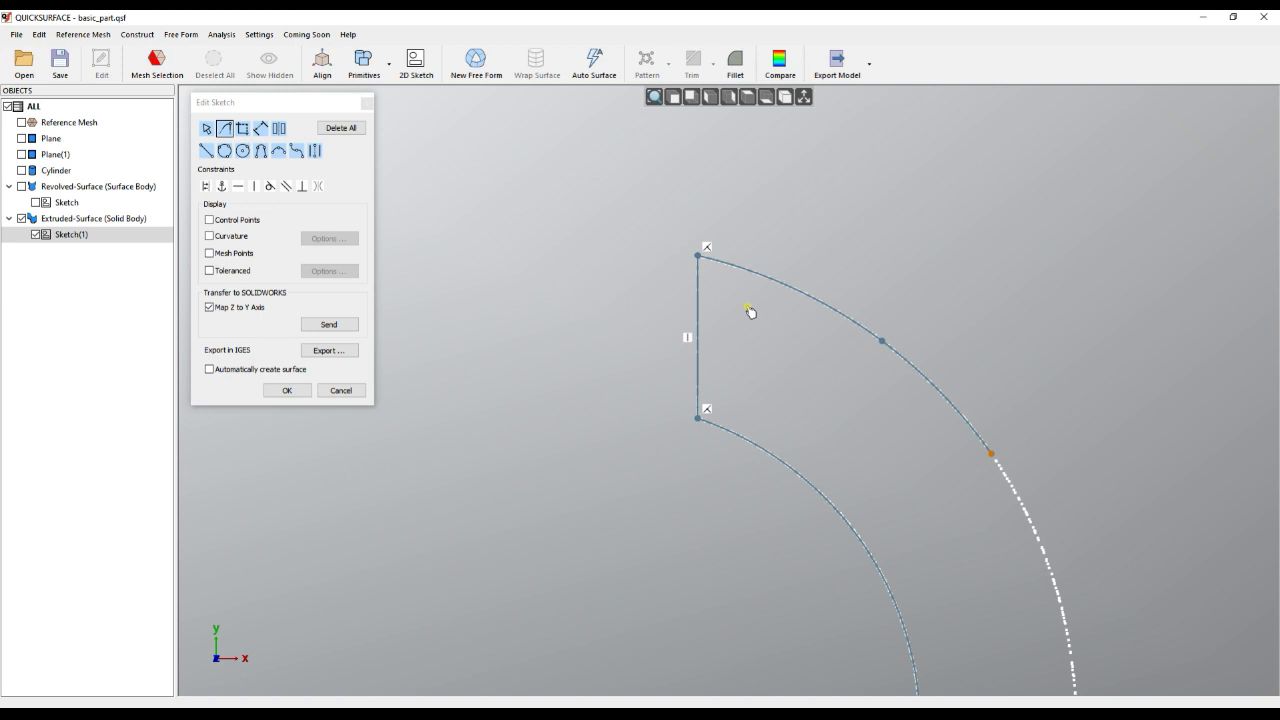